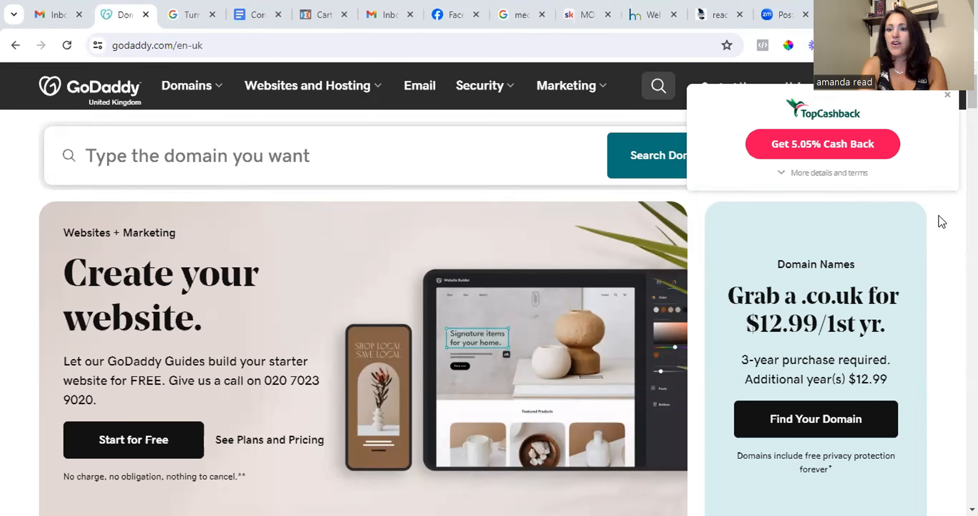
# Dismiss the cashback pop-up and sign in to the GoDaddy account with the saved credentials.
pyautogui.click(948, 96)
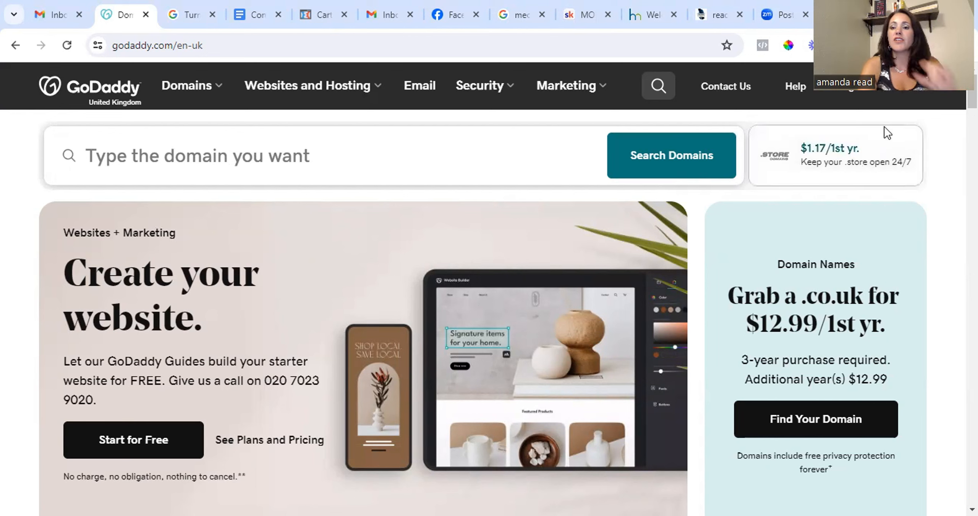
pyautogui.click(865, 96)
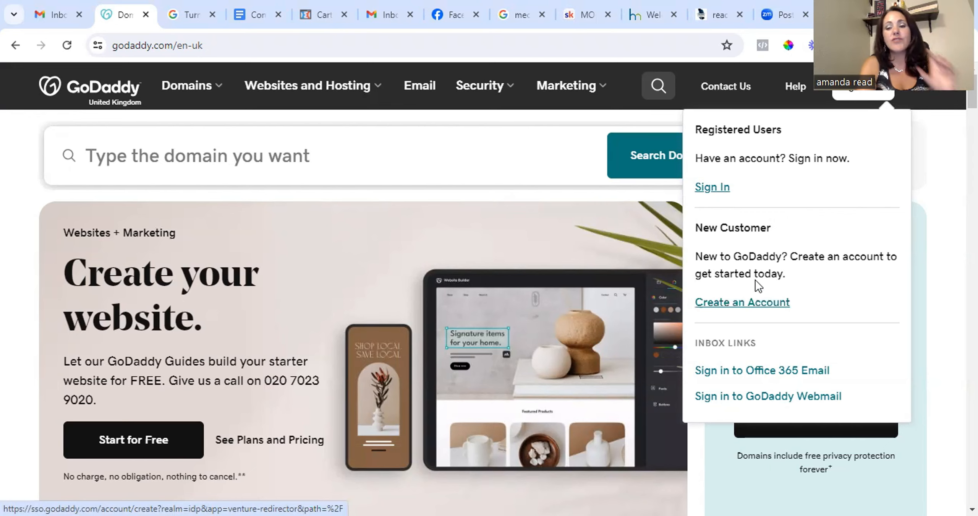
pyautogui.click(703, 188)
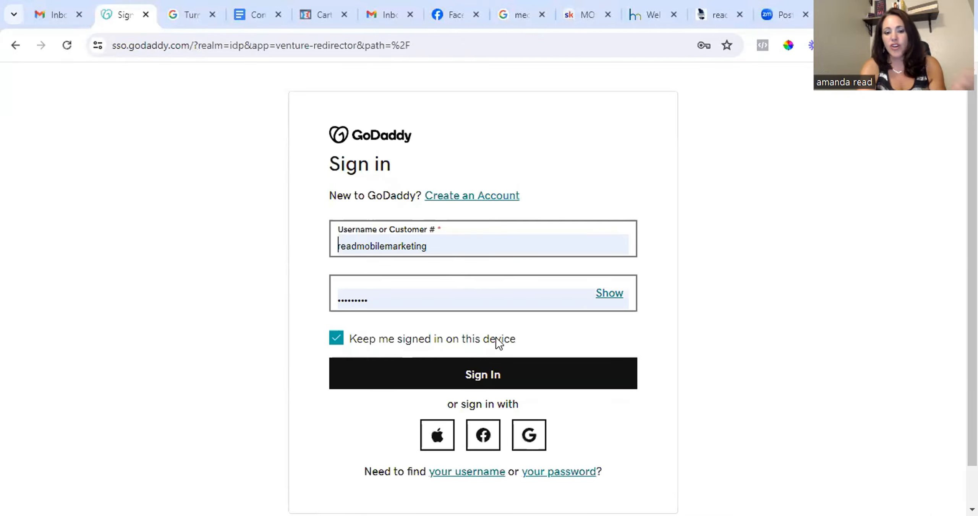
pyautogui.click(483, 378)
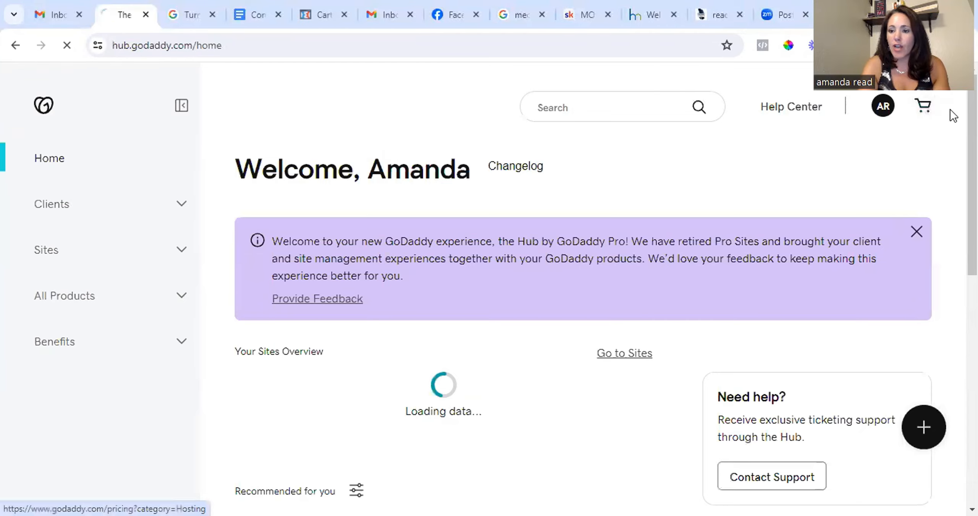
# Open the GoDaddy plans and pricing page and switch to the Domains category.
pyautogui.click(930, 111)
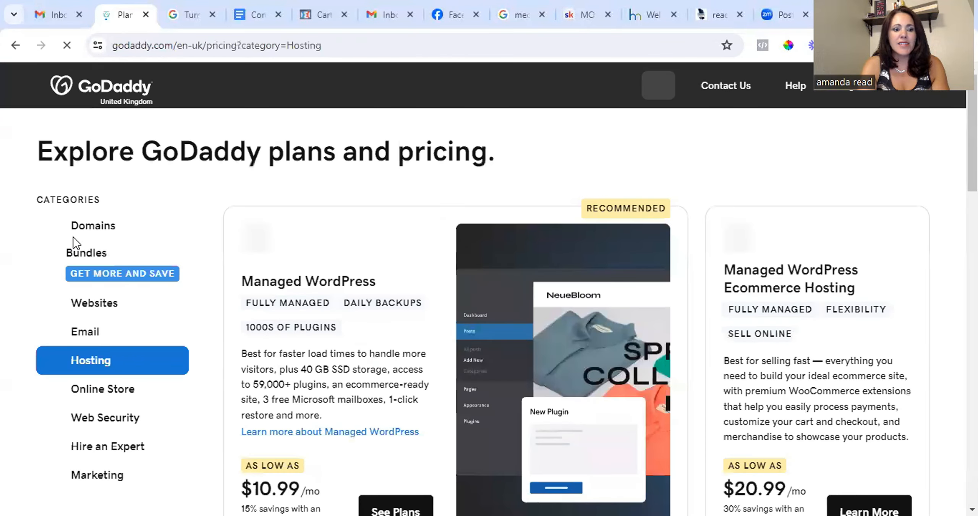
pyautogui.click(96, 232)
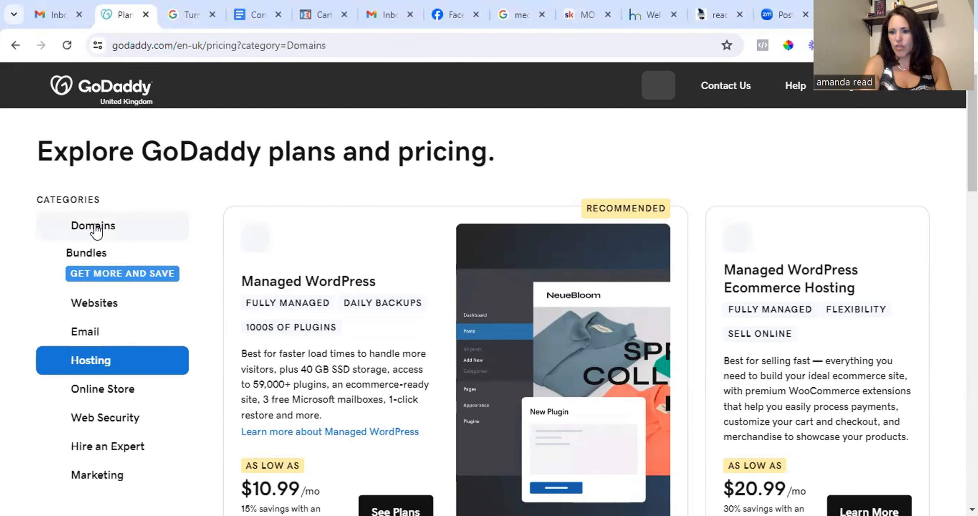
pyautogui.scroll(-3, 270, 263)
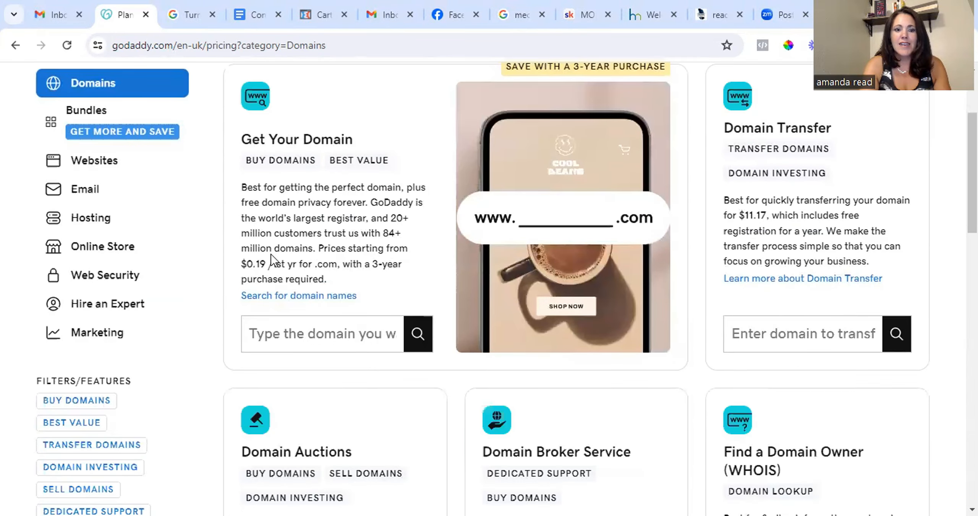
# Search for the domain jointhemob.com in the Get Your Domain search box.
pyautogui.click(298, 335)
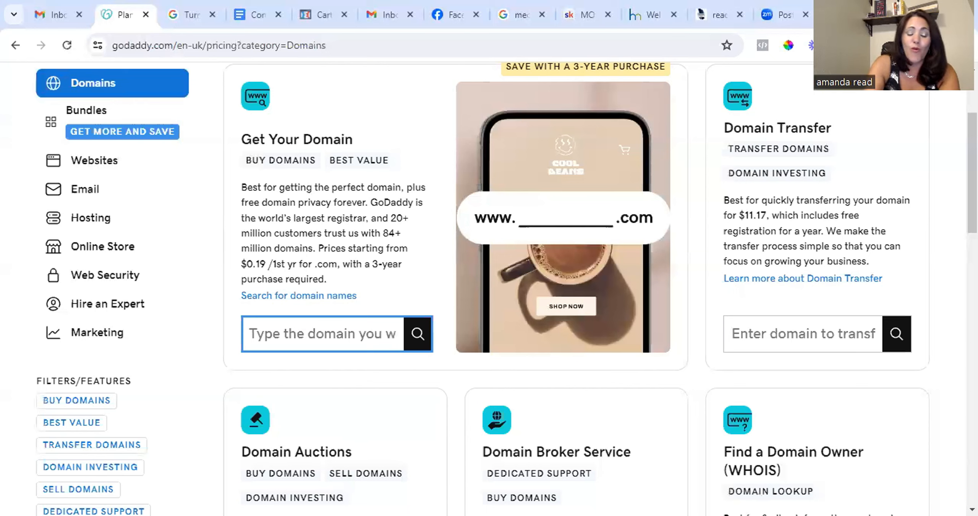
pyautogui.write('join')
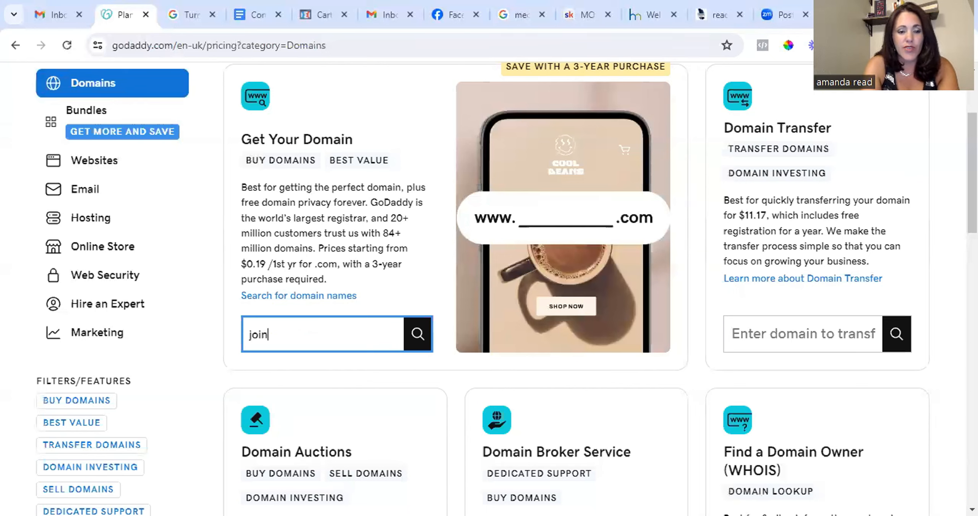
pyautogui.write('themob.c')
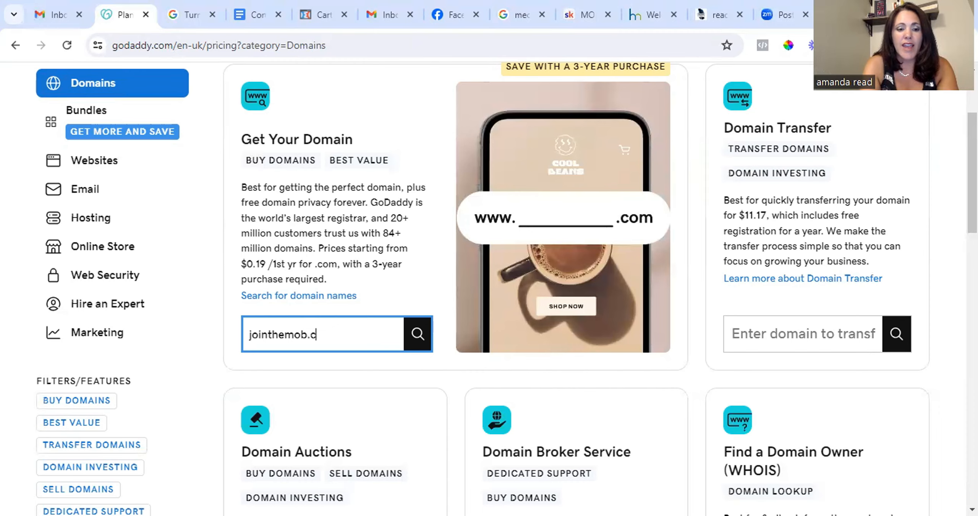
pyautogui.write('om')
pyautogui.press('Return')
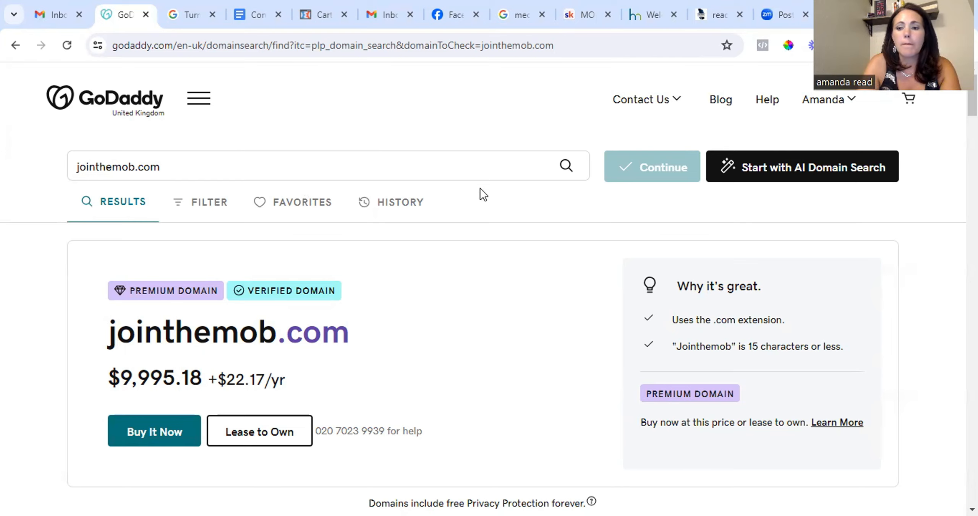
# Browse the search results for alternative jointhemob domain extensions and their prices.
pyautogui.scroll(-5, 490, 439)
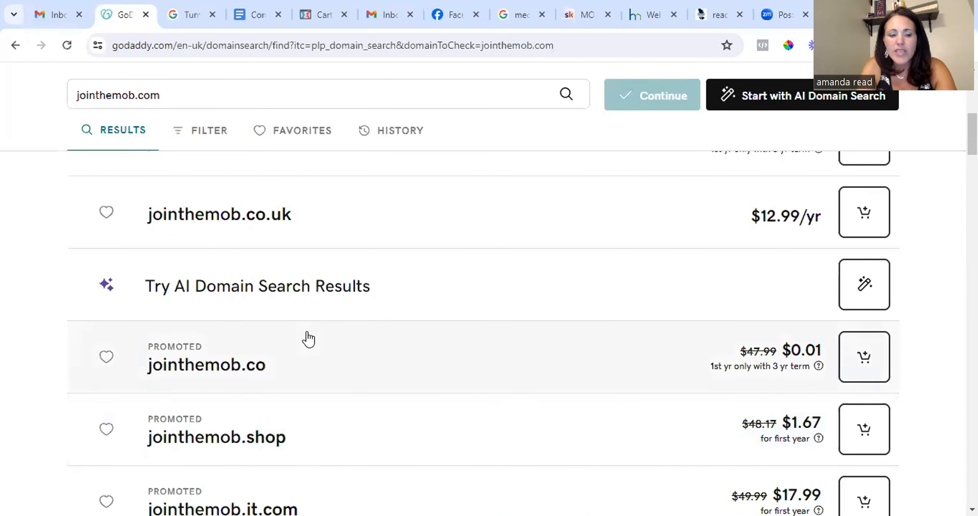
pyautogui.scroll(-5, 309, 339)
pyautogui.scroll(3, 309, 339)
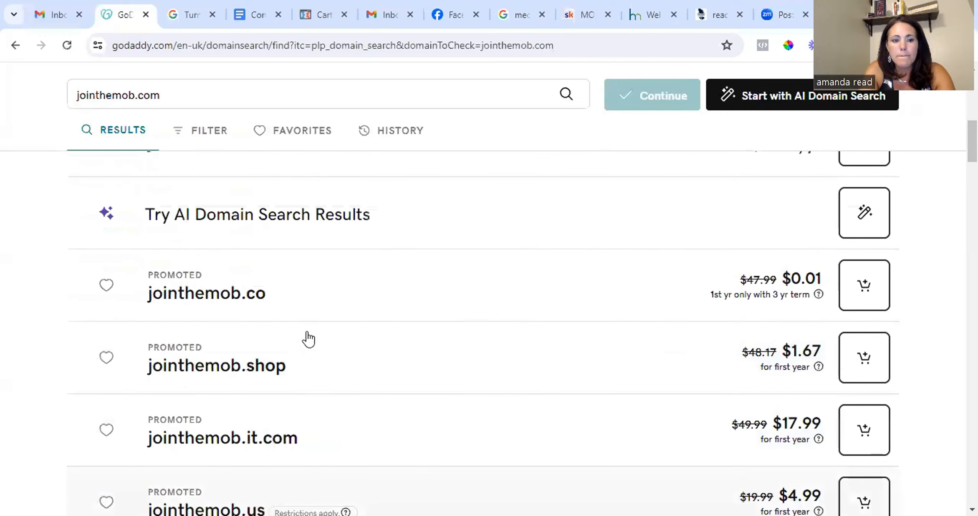
pyautogui.scroll(-3, 309, 339)
pyautogui.scroll(-6, 309, 339)
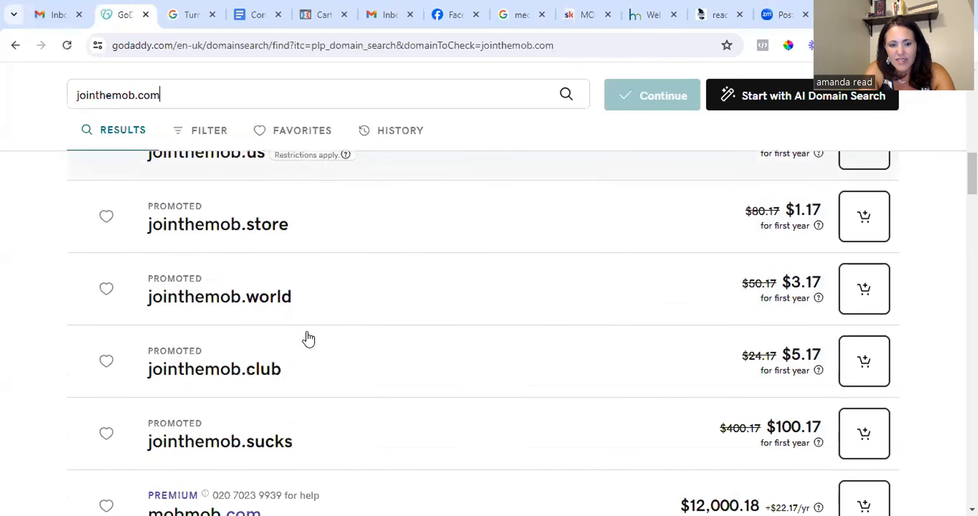
pyautogui.scroll(-7, 309, 339)
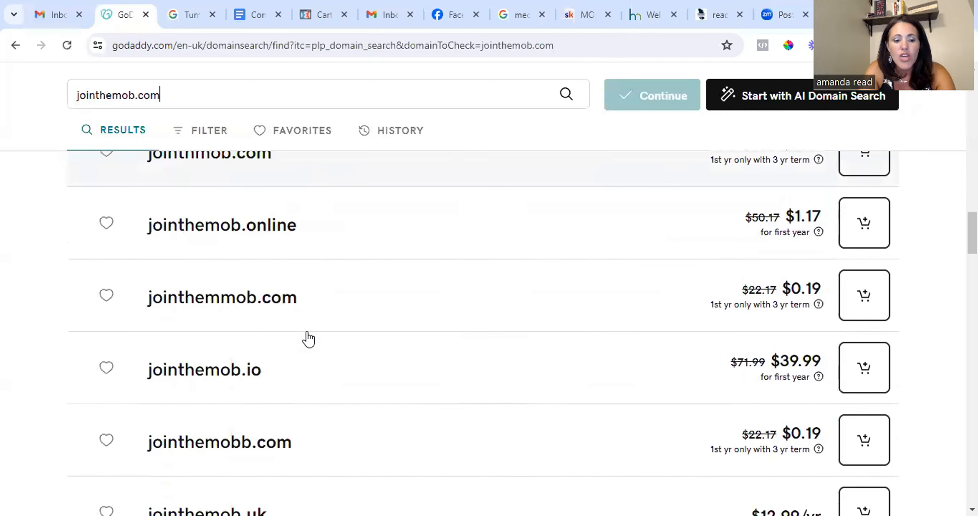
pyautogui.scroll(2, 309, 339)
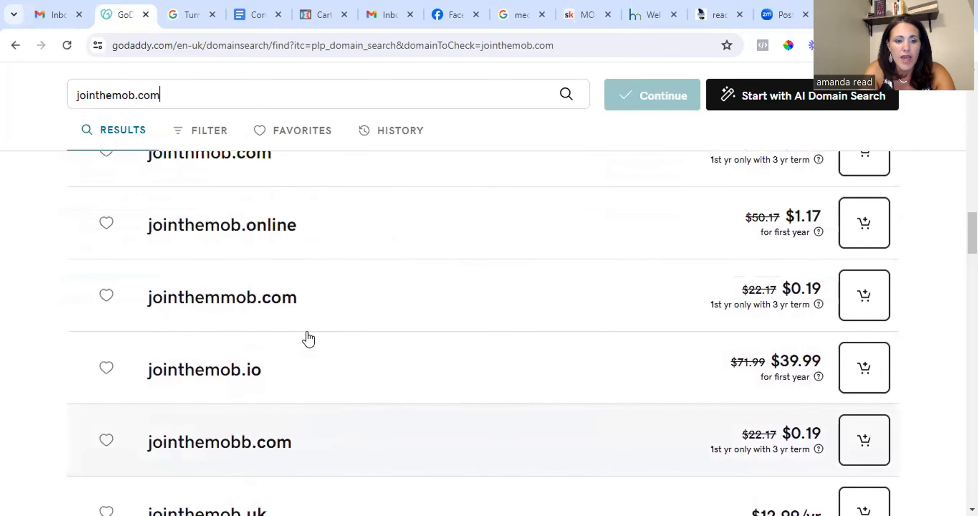
pyautogui.scroll(4, 308, 339)
pyautogui.scroll(10, 308, 339)
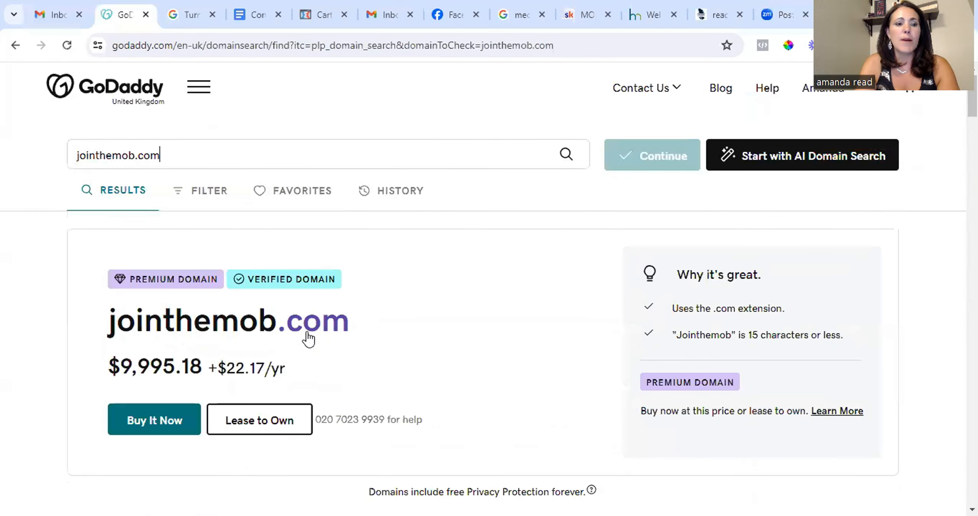
# Replace the search with the domain momownedbusinesses.com and run it.
pyautogui.tripleClick(201, 168)
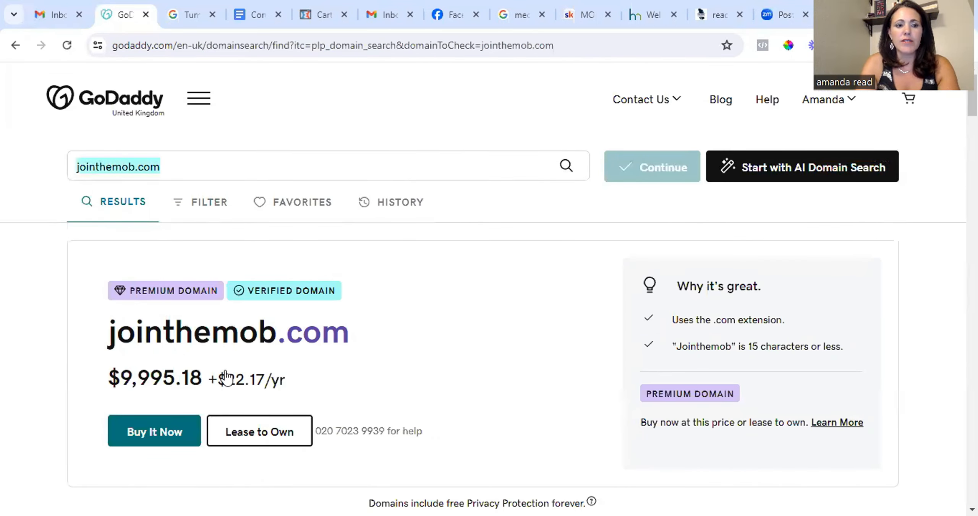
pyautogui.press('Return')
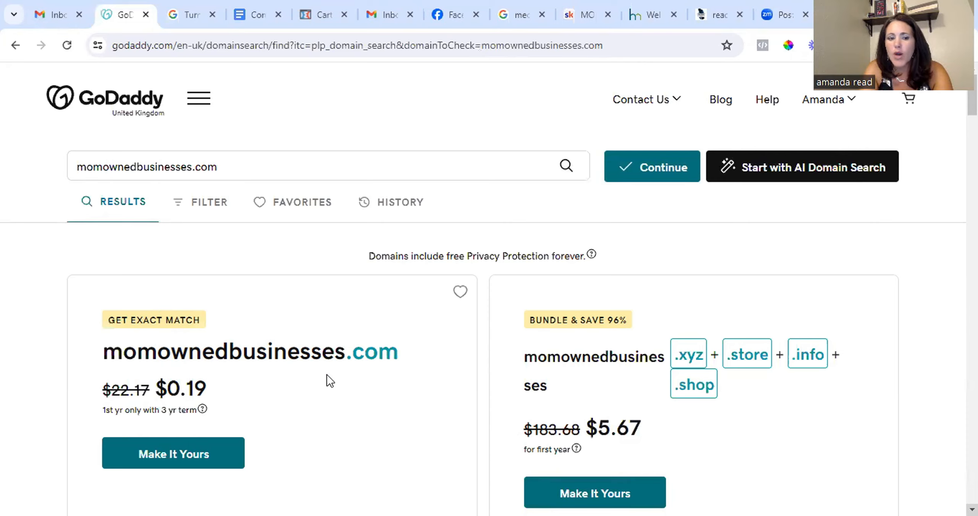
# Claim the exact-match momownedbusinesses.com domain with Make It Yours and continue to the registration options.
pyautogui.scroll(-3, 332, 364)
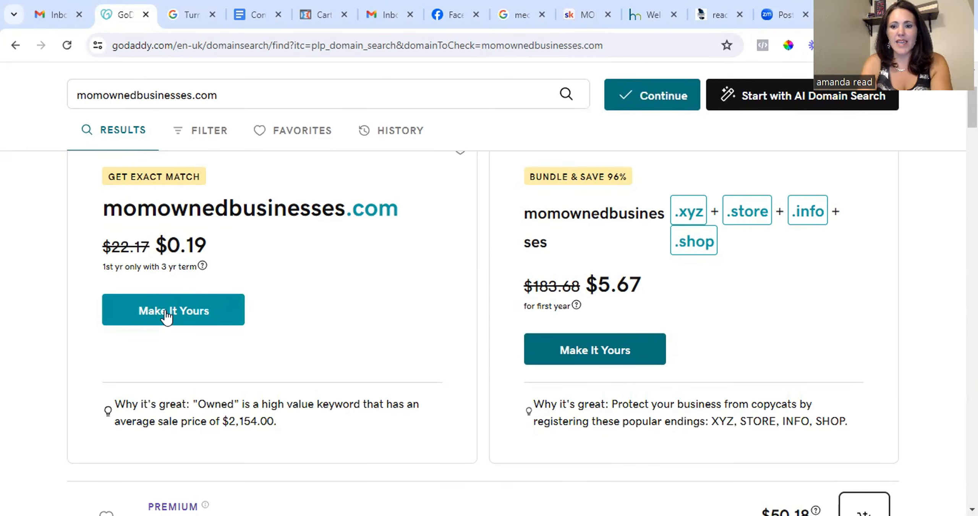
pyautogui.click(167, 316)
pyautogui.click(818, 493)
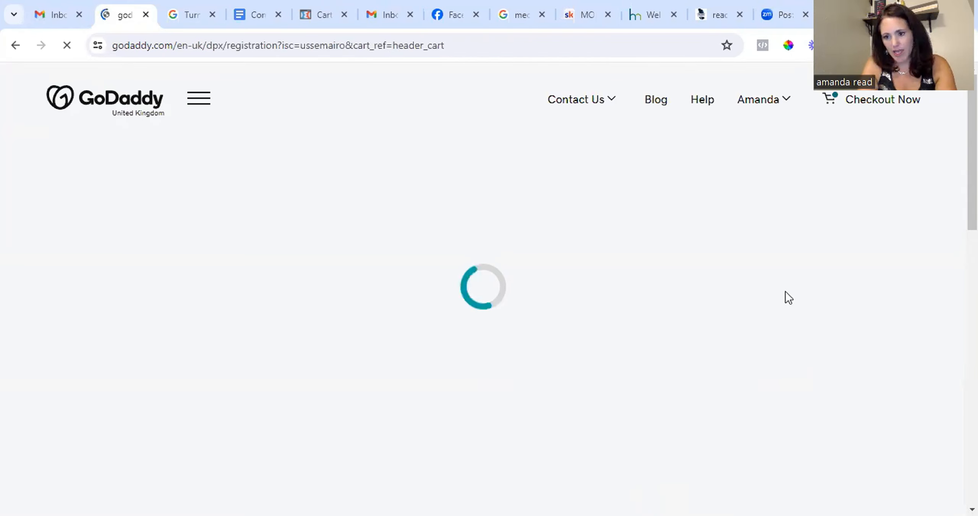
# Choose No Domain Protection, keep No Professional Email, and continue to the cart.
pyautogui.scroll(-4, 126, 306)
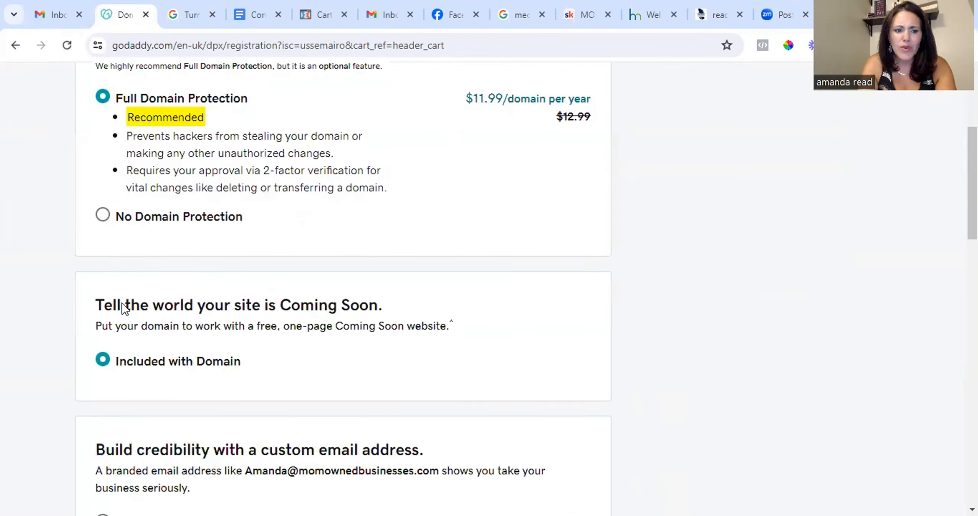
pyautogui.click(103, 211)
pyautogui.scroll(-4, 247, 388)
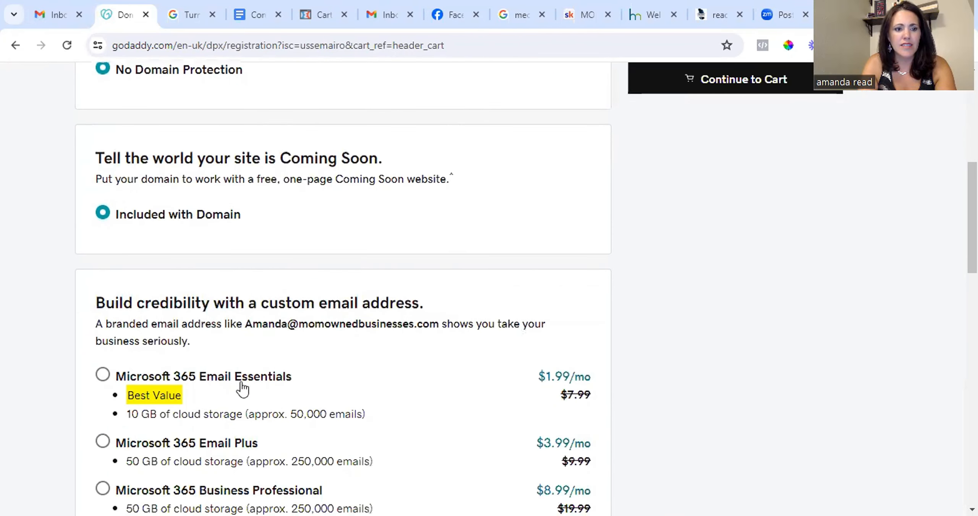
pyautogui.scroll(-4, 369, 384)
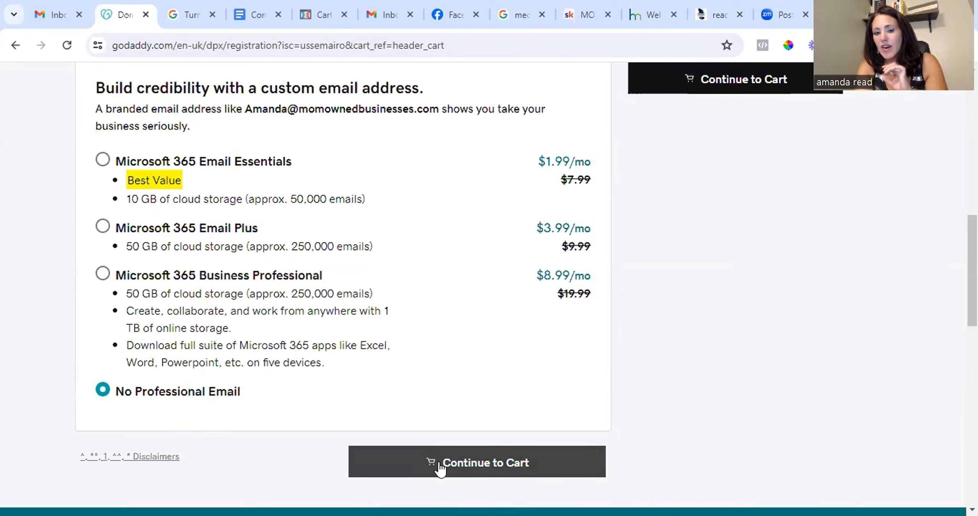
pyautogui.click(482, 465)
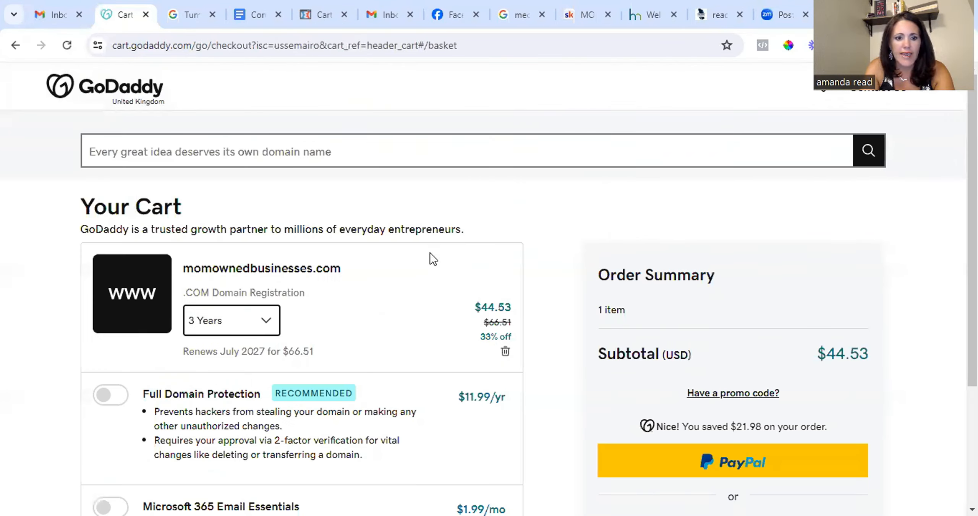
# Change the domain registration term in the cart to 1 Year.
pyautogui.scroll(-3, 430, 256)
pyautogui.click(266, 179)
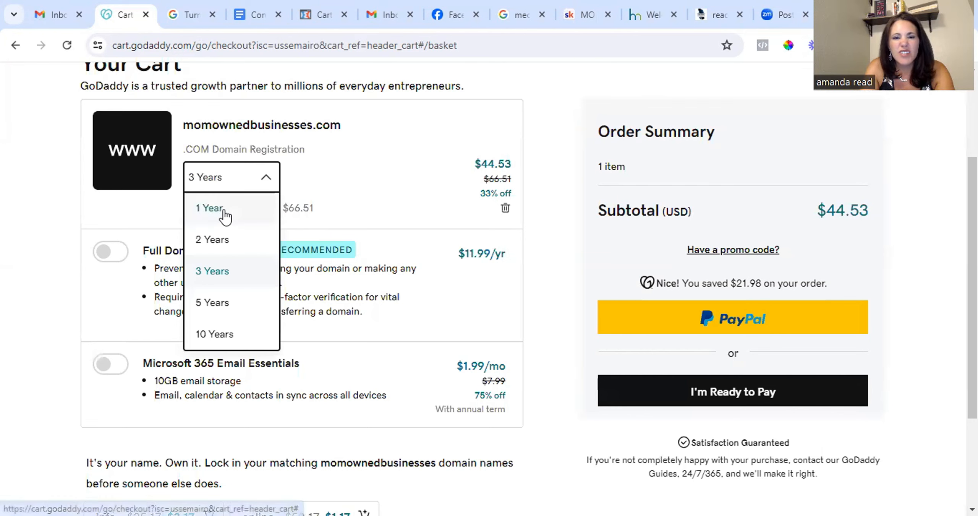
pyautogui.click(279, 213)
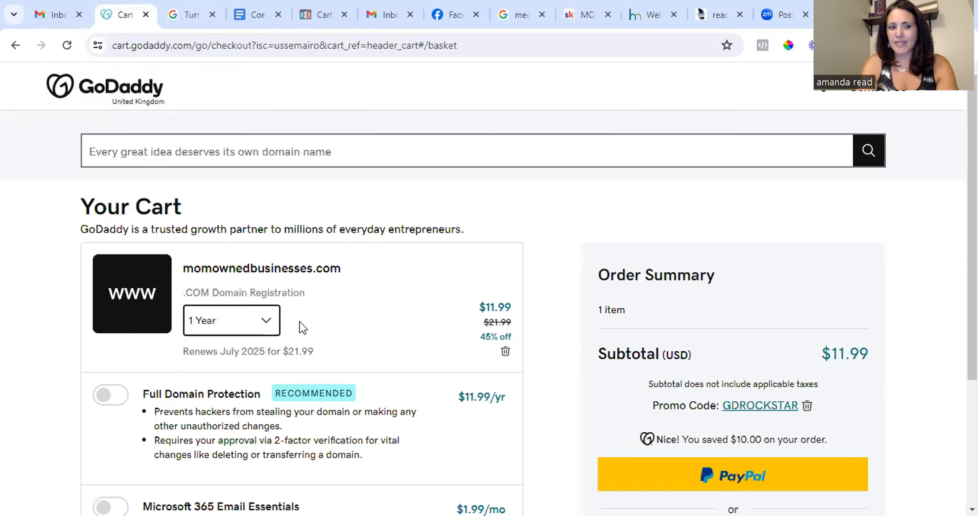
# Proceed to checkout and open the card number field to pay for the order.
pyautogui.scroll(-5, 370, 311)
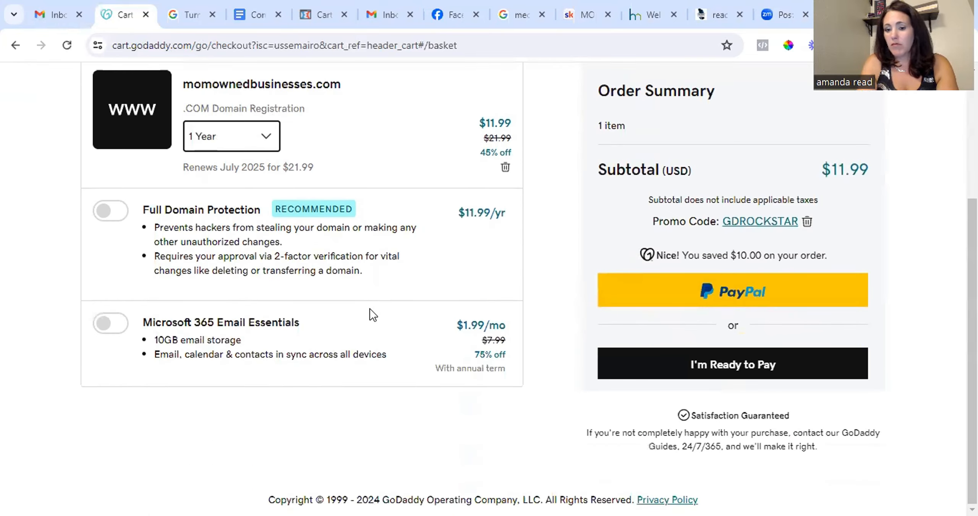
pyautogui.click(739, 369)
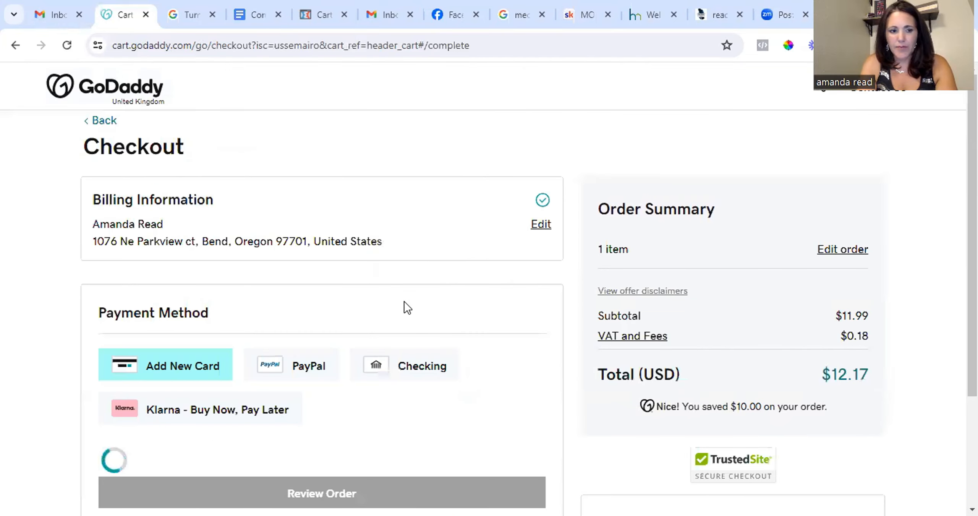
pyautogui.scroll(-6, 383, 241)
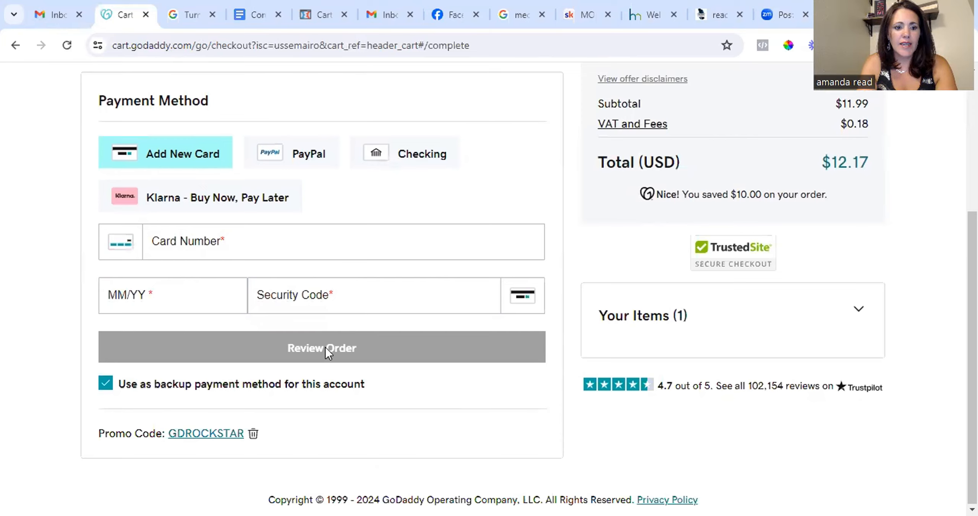
pyautogui.click(511, 252)
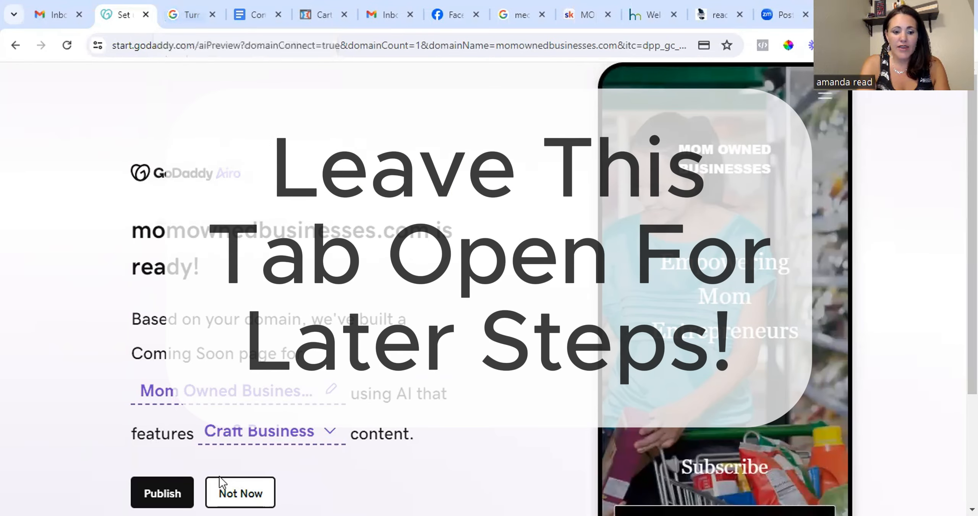
# Decline publishing the Coming Soon page and open the Google Workspace pricing plans in another tab.
pyautogui.click(223, 487)
pyautogui.click(179, 16)
pyautogui.scroll(5, 734, 202)
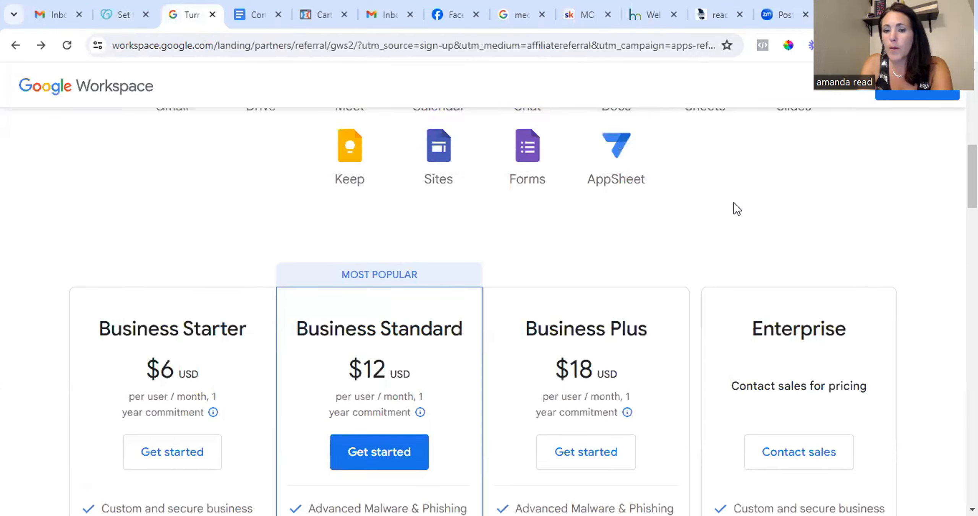
pyautogui.scroll(7, 734, 207)
pyautogui.scroll(-11, 765, 276)
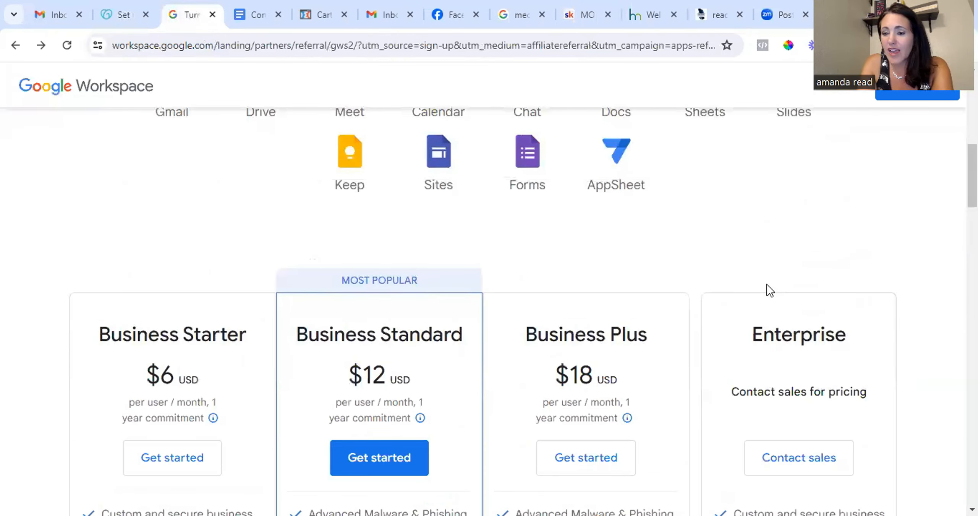
pyautogui.scroll(-3, 635, 245)
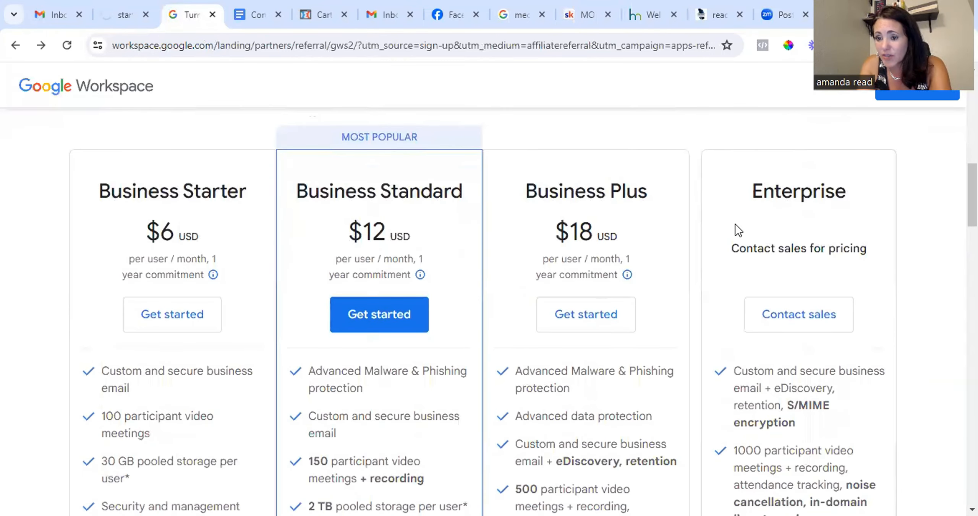
pyautogui.scroll(3, 389, 234)
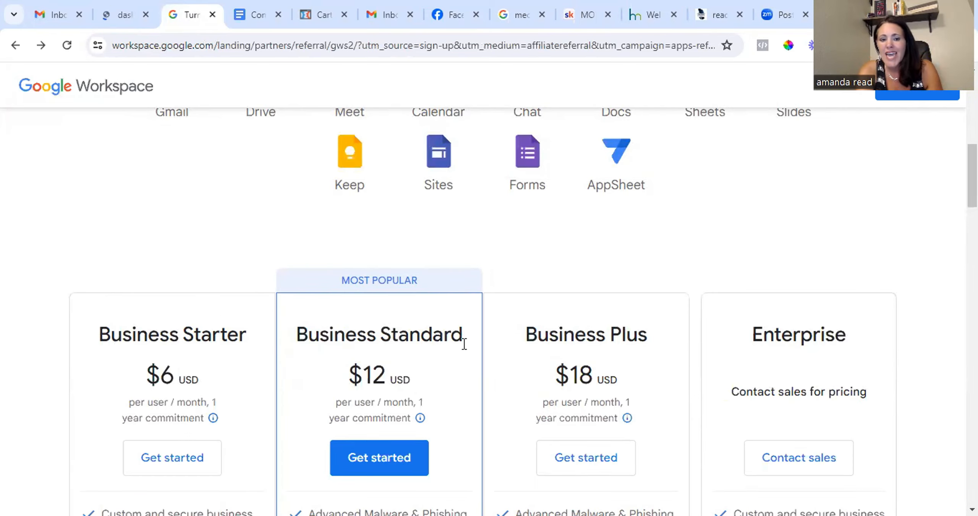
# Compare the Google Workspace plans and start signing up for the Business Starter plan.
pyautogui.scroll(-3, 383, 368)
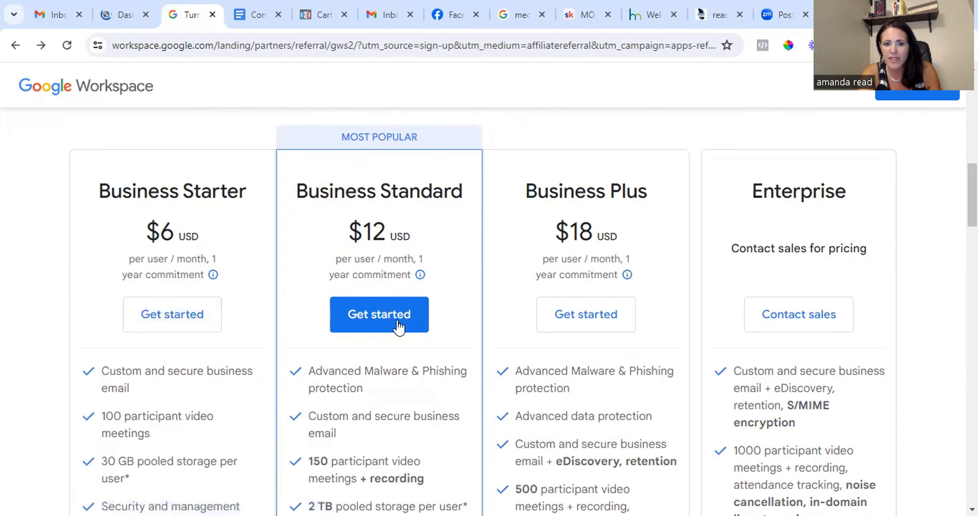
pyautogui.scroll(-3, 40, 244)
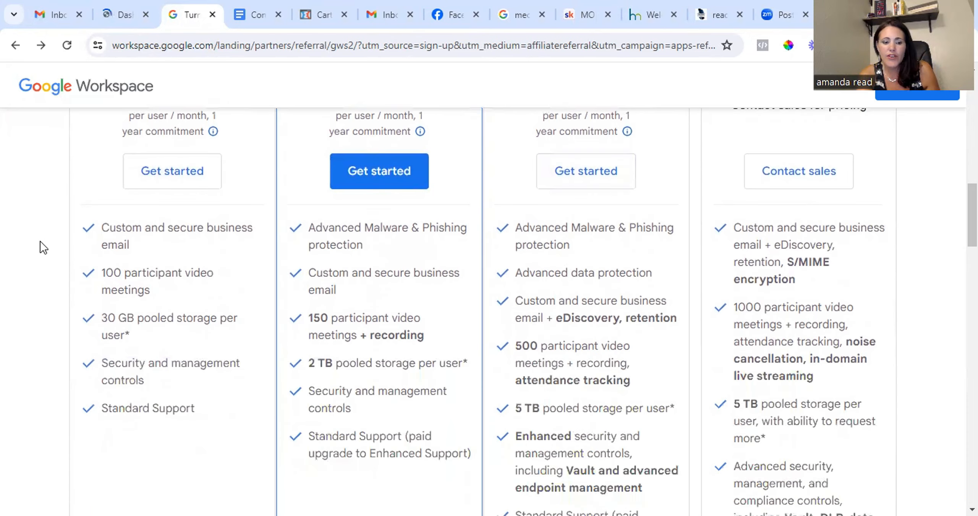
pyautogui.scroll(5, 170, 299)
pyautogui.scroll(-5, 175, 338)
pyautogui.scroll(2, 162, 283)
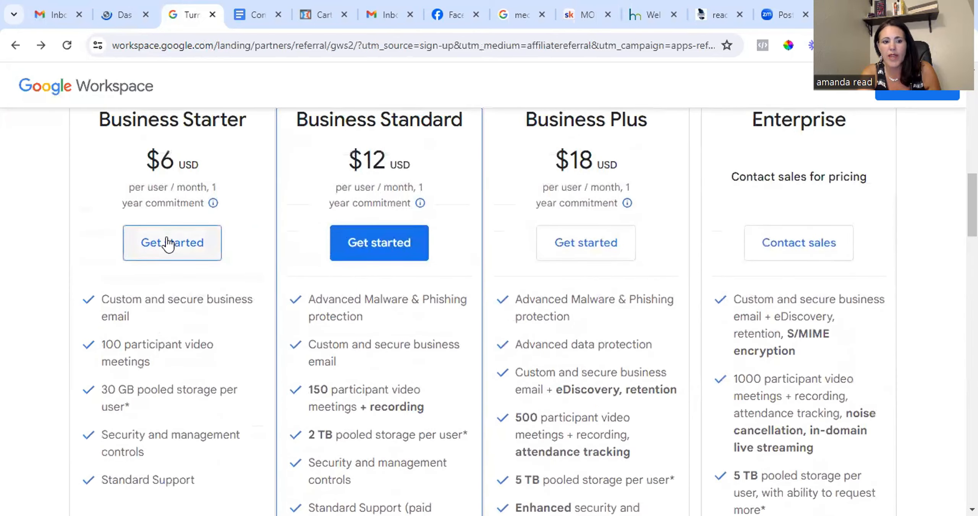
pyautogui.click(165, 234)
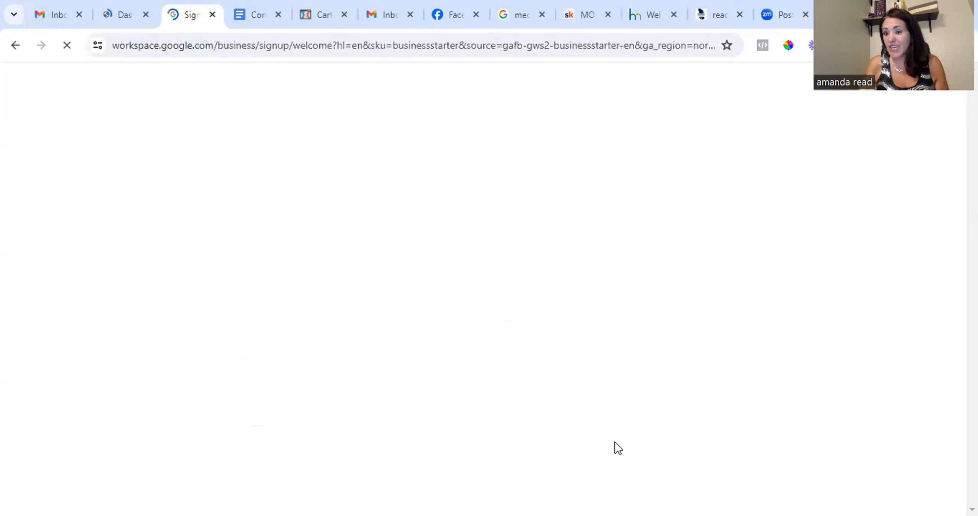
# Enter The Mob as the business name, choose 2 - 9 employees, and continue.
pyautogui.write('The MOb')
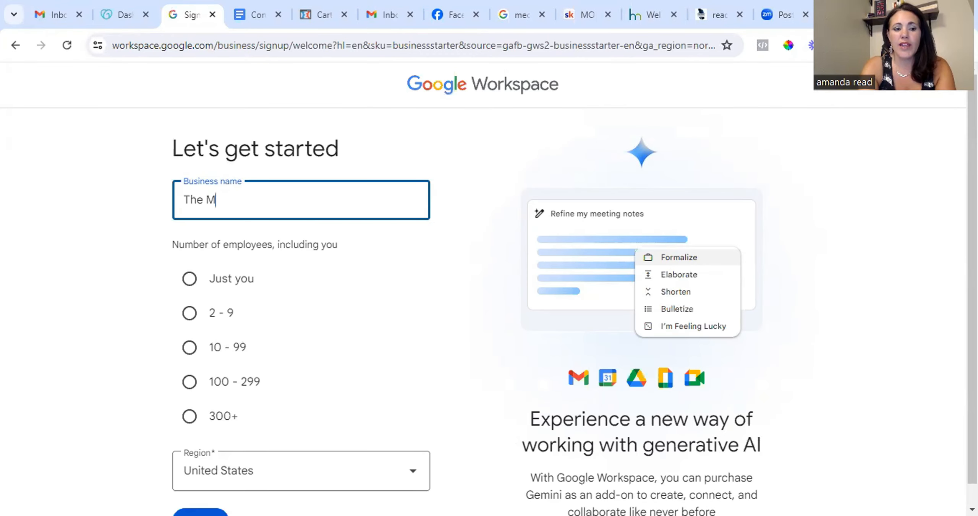
pyautogui.press('BackSpace')
pyautogui.press('BackSpace')
pyautogui.write('ob')
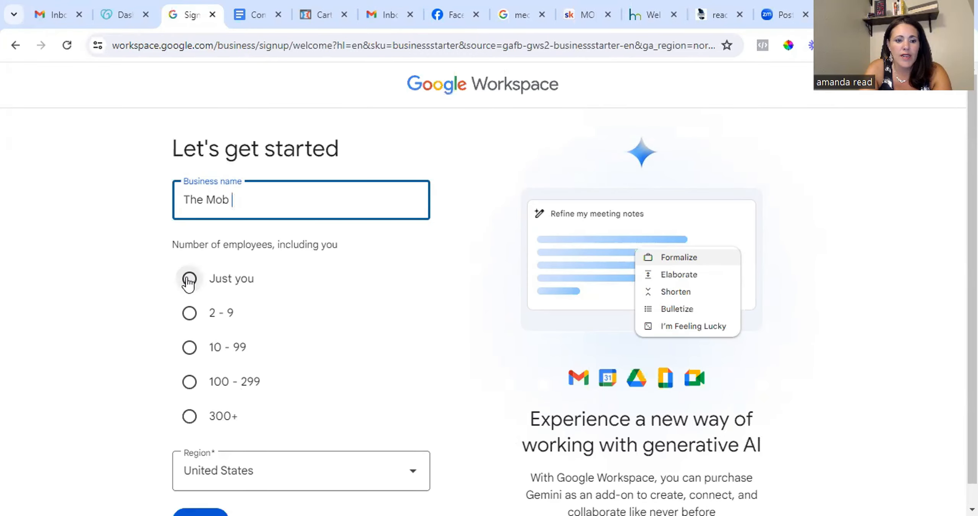
pyautogui.click(189, 278)
pyautogui.scroll(-1, 460, 289)
pyautogui.press('Down')
pyautogui.click(210, 500)
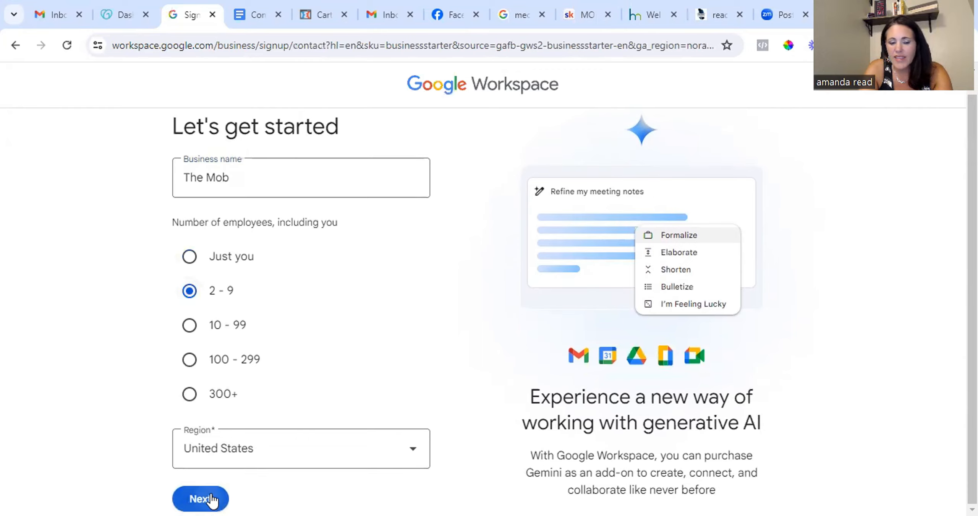
# Fill in the admin's first name, last name, and current email address, then continue.
pyautogui.click(380, 264)
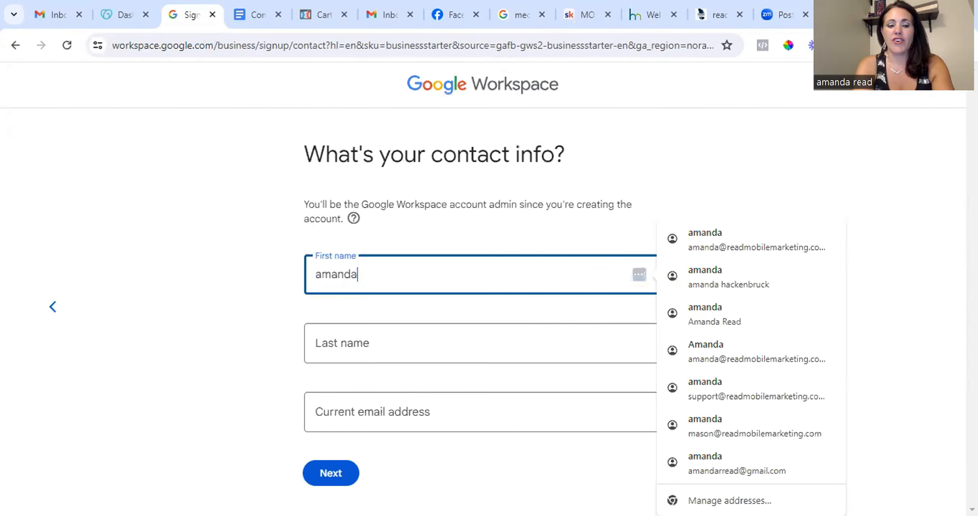
pyautogui.press('Tab')
pyautogui.press('Tab')
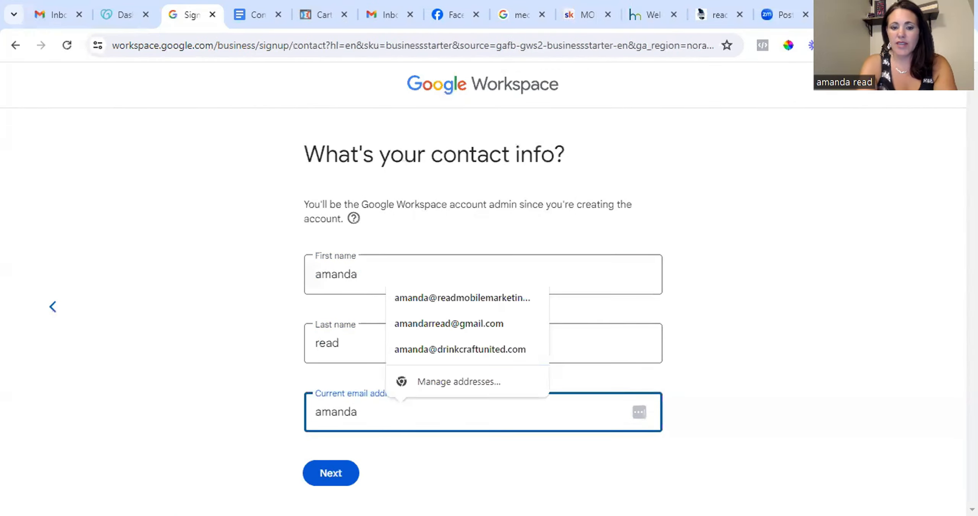
pyautogui.click(460, 300)
pyautogui.press('Return')
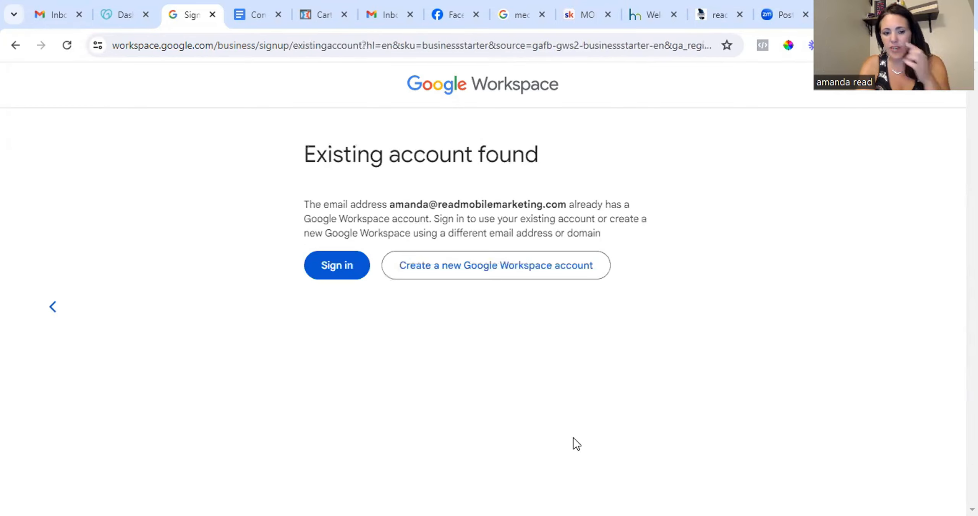
# Create a new Google Workspace account and choose to set it up using your existing domain.
pyautogui.click(520, 268)
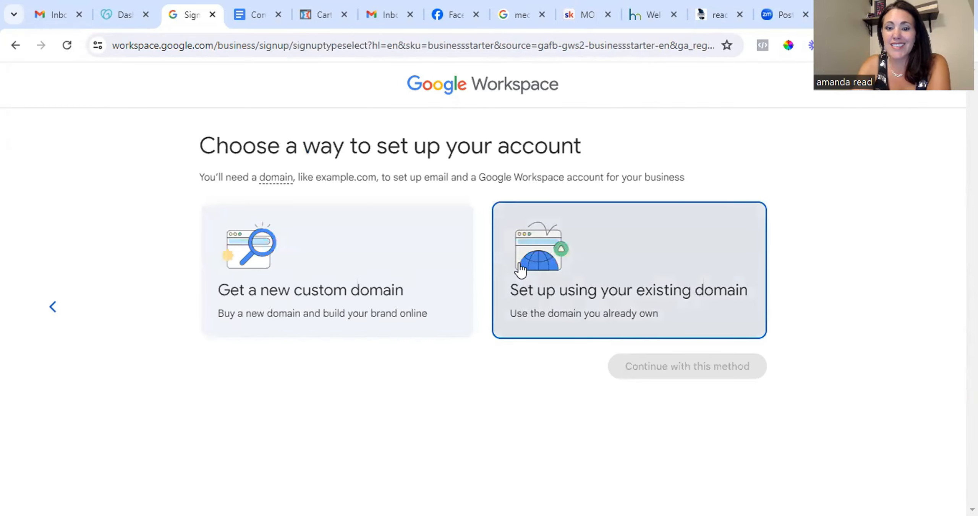
pyautogui.click(497, 316)
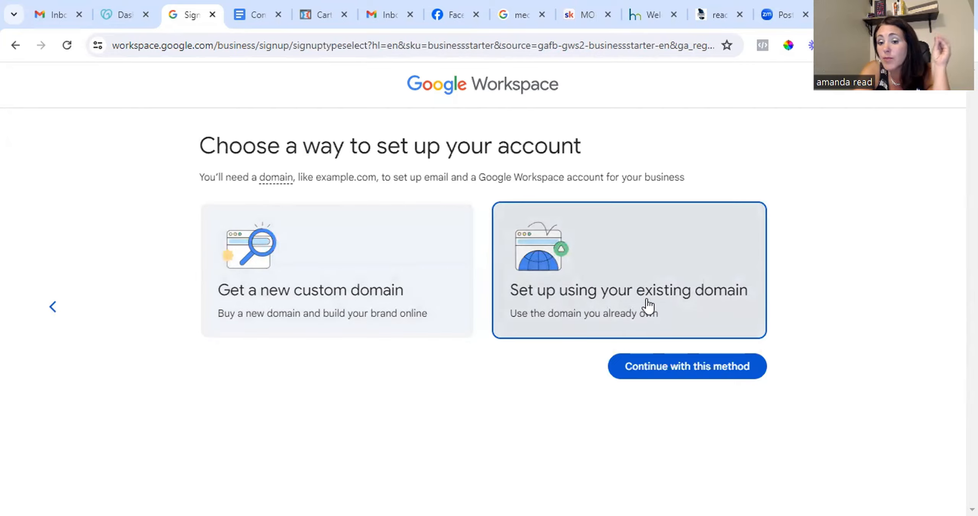
pyautogui.click(675, 366)
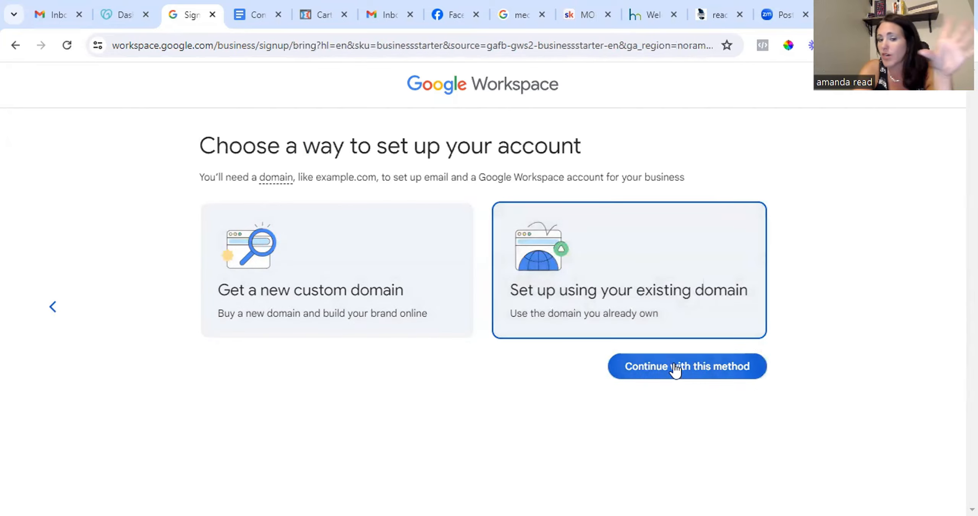
pyautogui.click(362, 290)
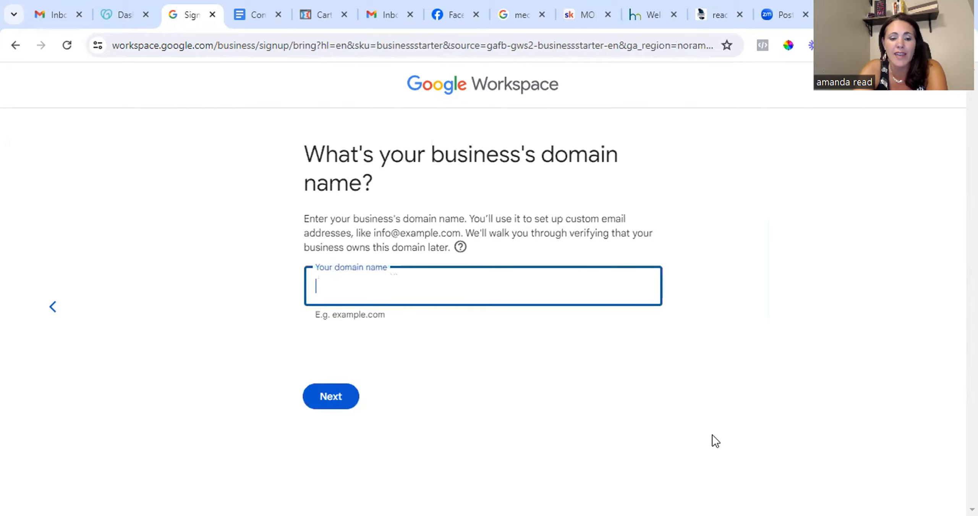
pyautogui.write('www.momownedbusinesses.com')
pyautogui.click(330, 399)
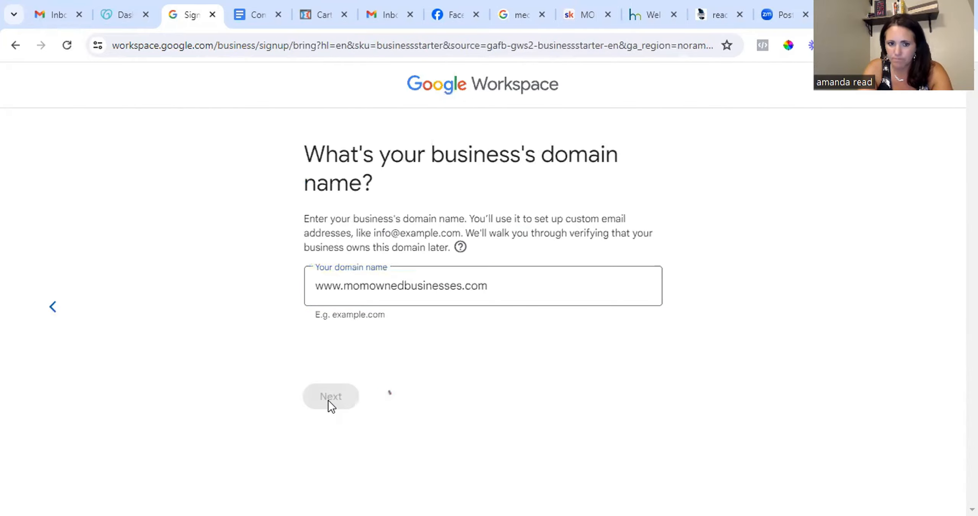
pyautogui.click(331, 322)
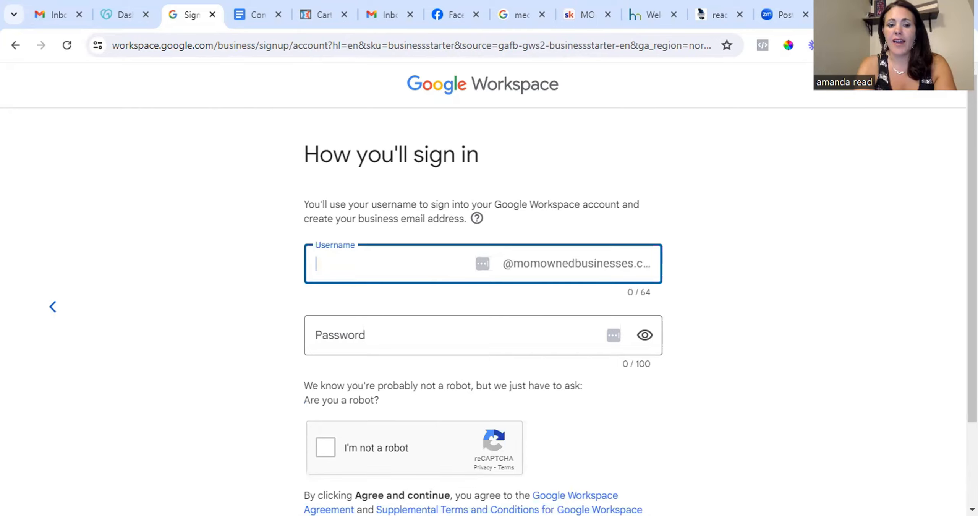
# Enter the admin username, type the account password, tick the reCAPTCHA box, and agree and continue.
pyautogui.write('amanda')
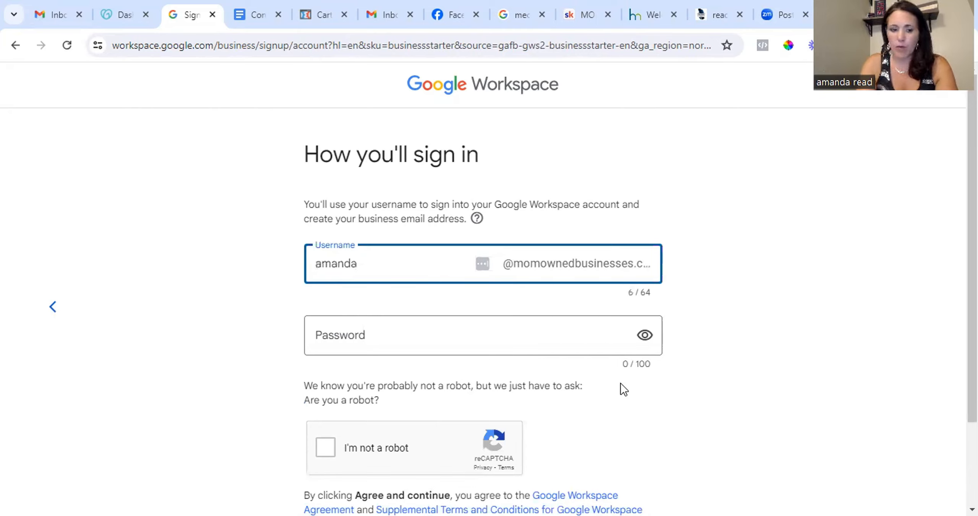
pyautogui.press('Tab')
pyautogui.write('••')
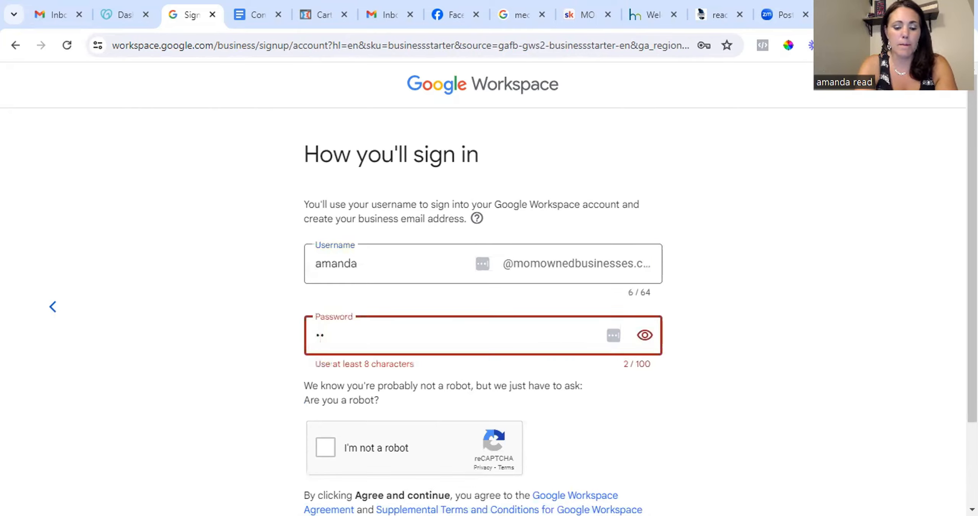
pyautogui.write('••••••••')
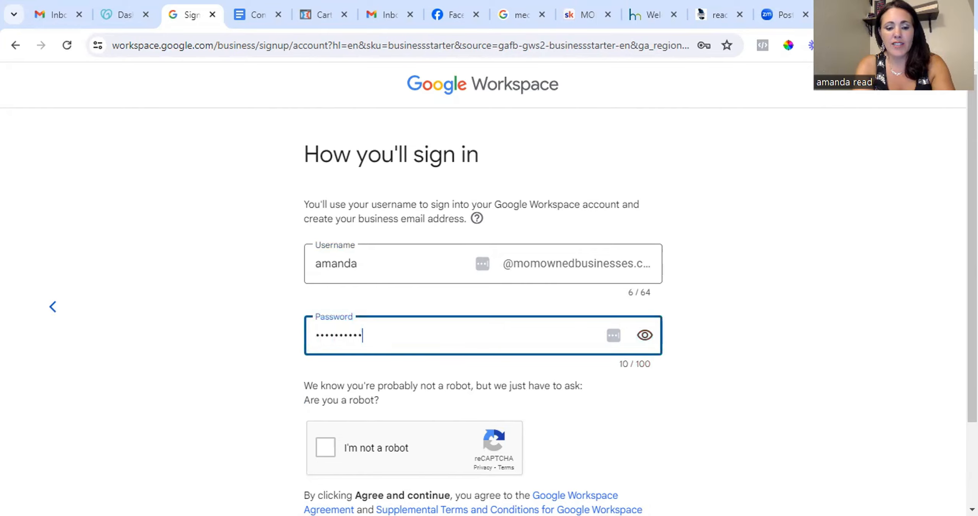
pyautogui.scroll(-3, 632, 436)
pyautogui.click(323, 341)
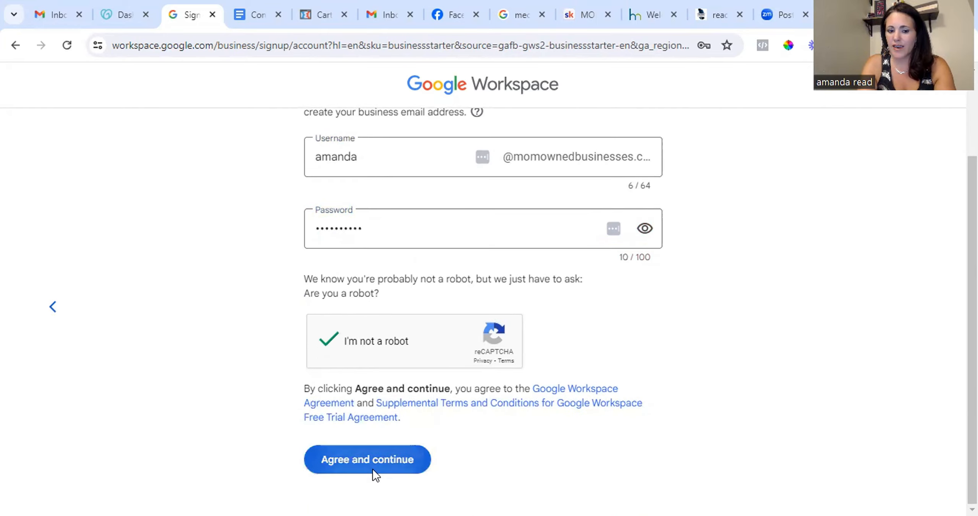
pyautogui.click(373, 469)
pyautogui.click(384, 386)
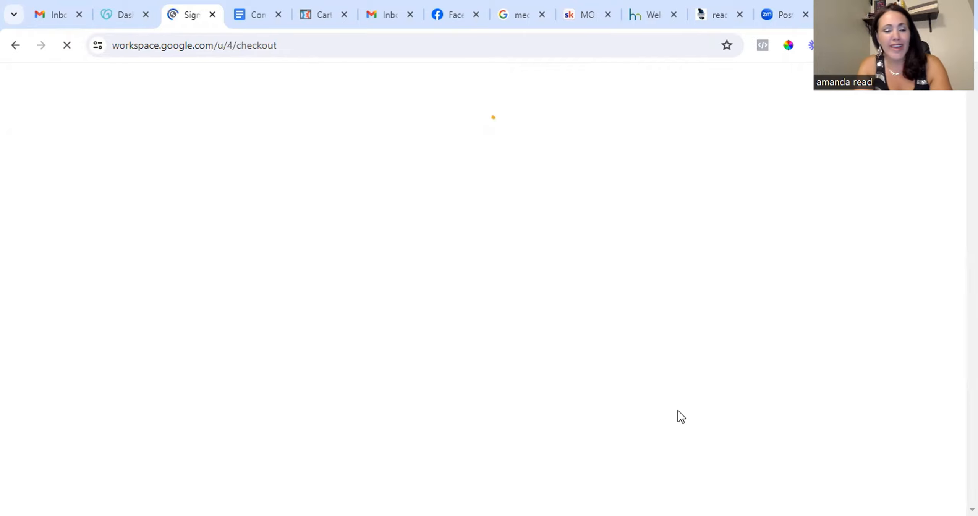
# Start the Business Starter 14-day free trial and agree to the checkout terms.
pyautogui.scroll(-2, 531, 343)
pyautogui.scroll(2, 528, 404)
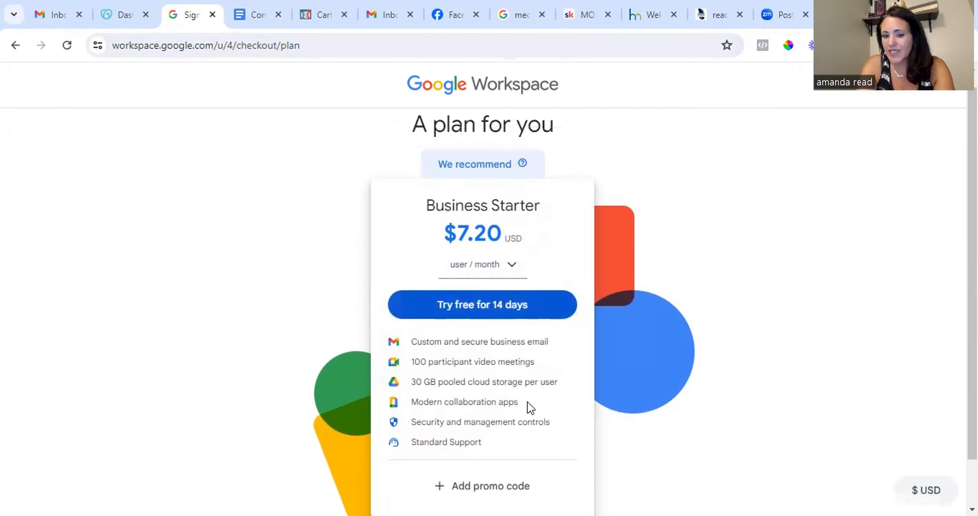
pyautogui.click(473, 324)
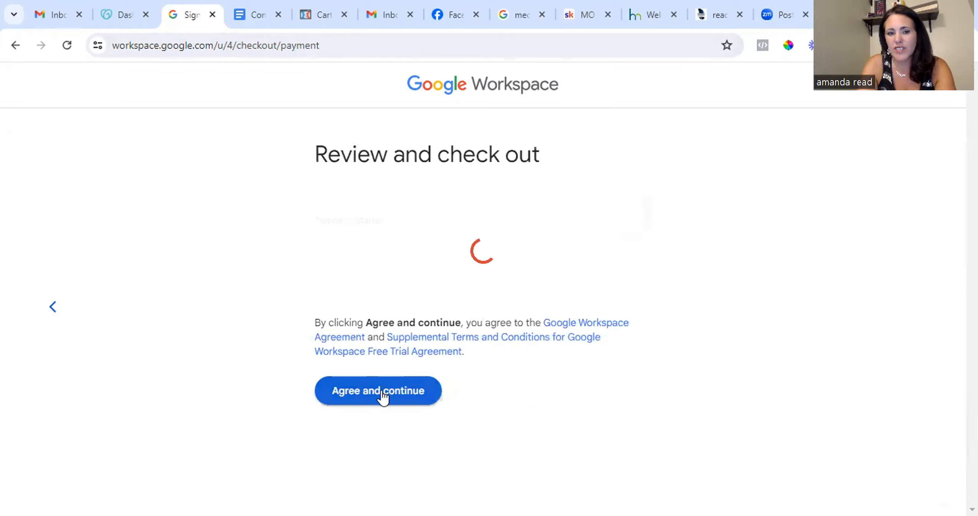
pyautogui.scroll(-10, 518, 337)
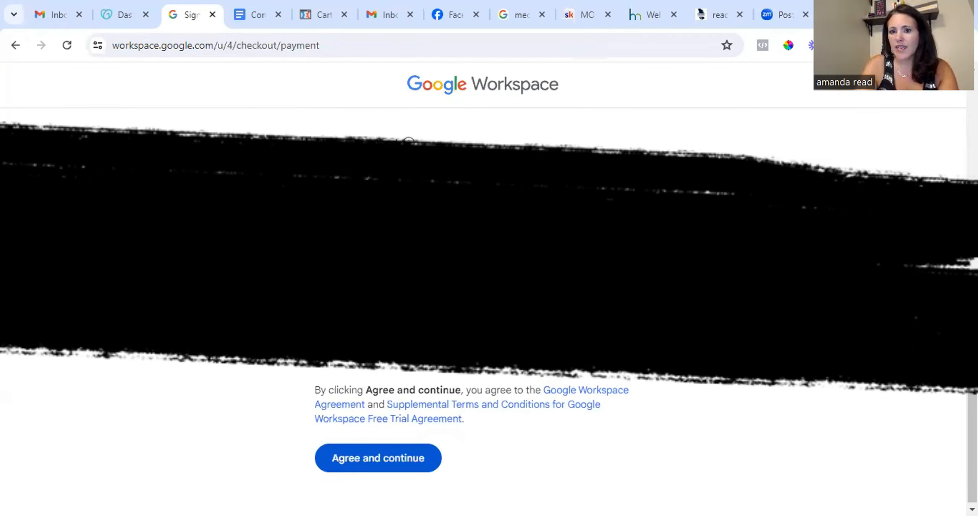
pyautogui.click(378, 458)
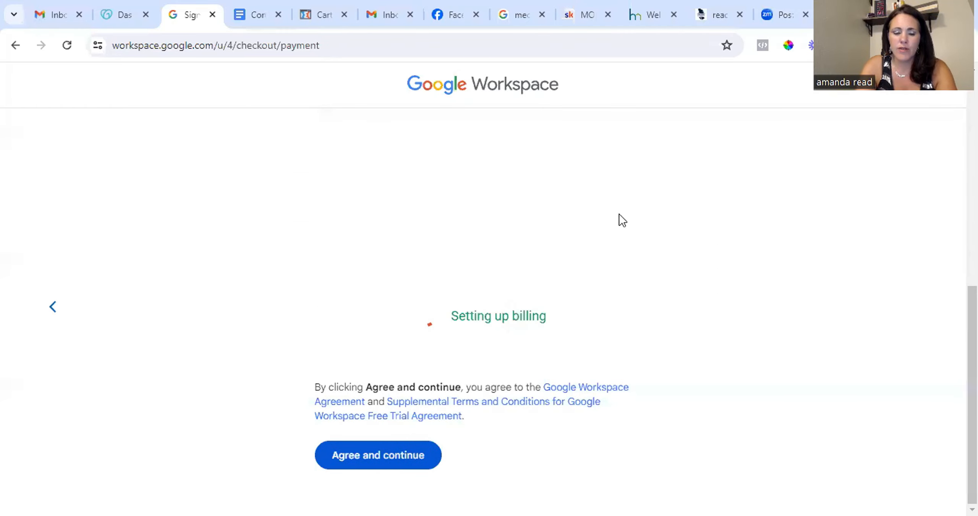
# Skip the Gemini Business add-on and accept the new account's welcome terms.
pyautogui.scroll(-5, 674, 408)
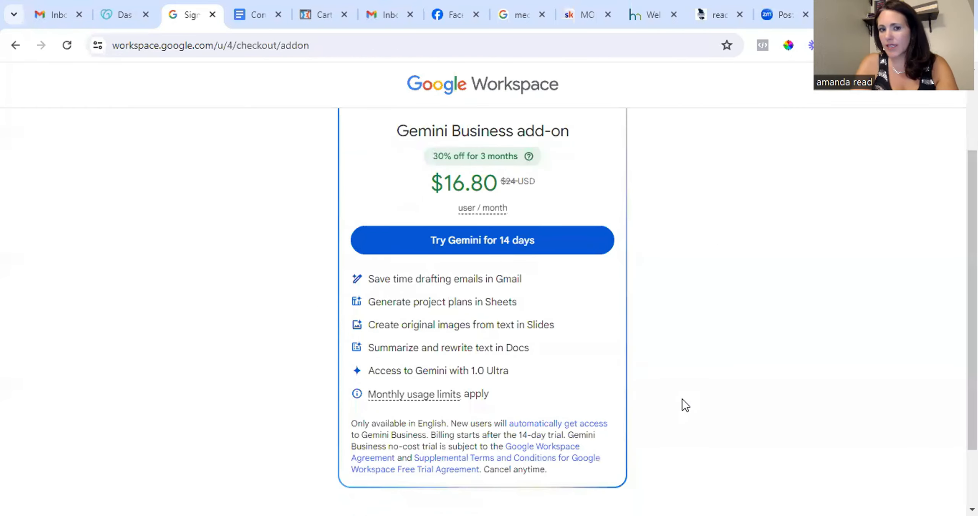
pyautogui.click(547, 440)
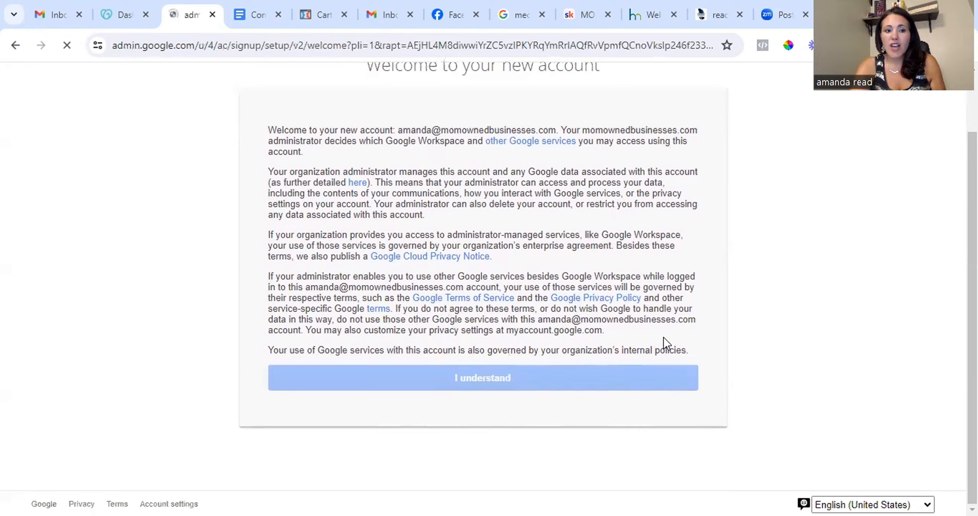
pyautogui.click(697, 379)
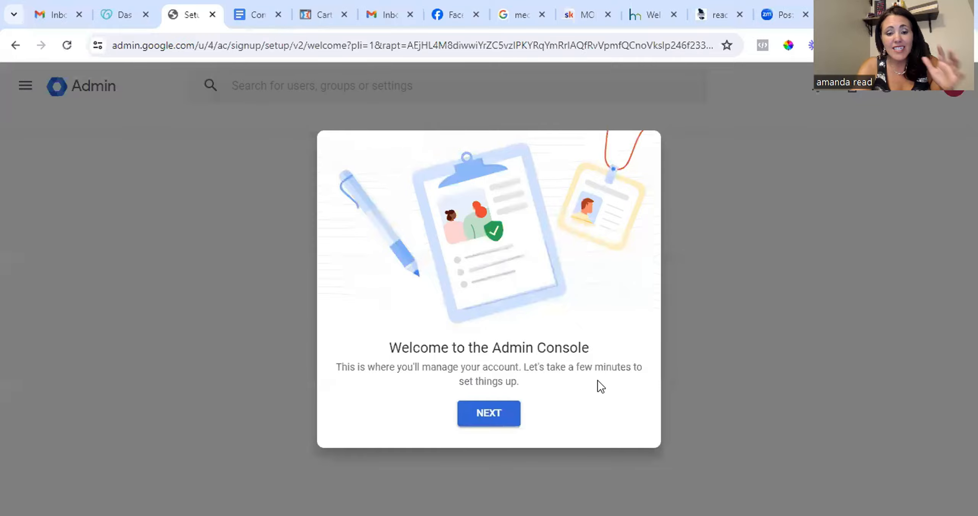
# Step through the Admin Console welcome dialogs to the setup checklist.
pyautogui.click(493, 410)
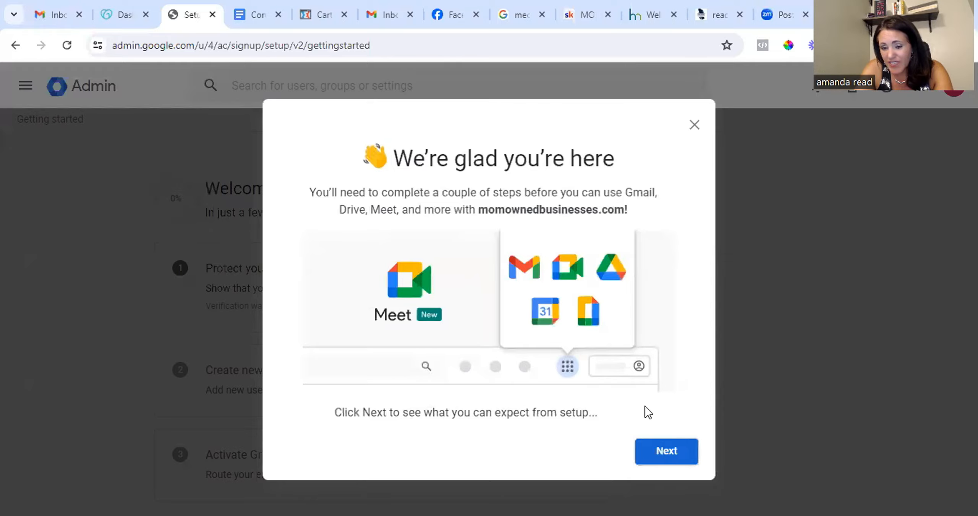
pyautogui.click(665, 453)
pyautogui.click(559, 388)
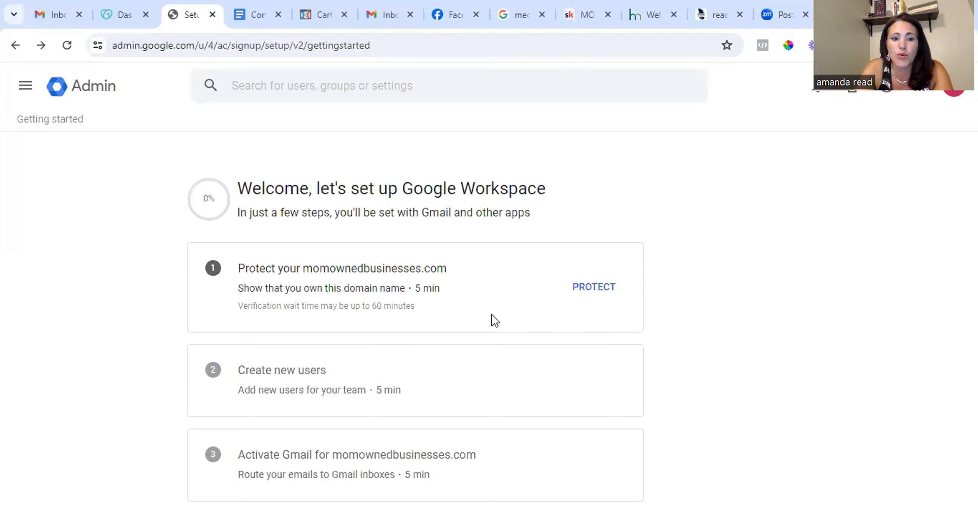
# Start protecting the domain and switch to the generic DNS verification instructions.
pyautogui.click(594, 286)
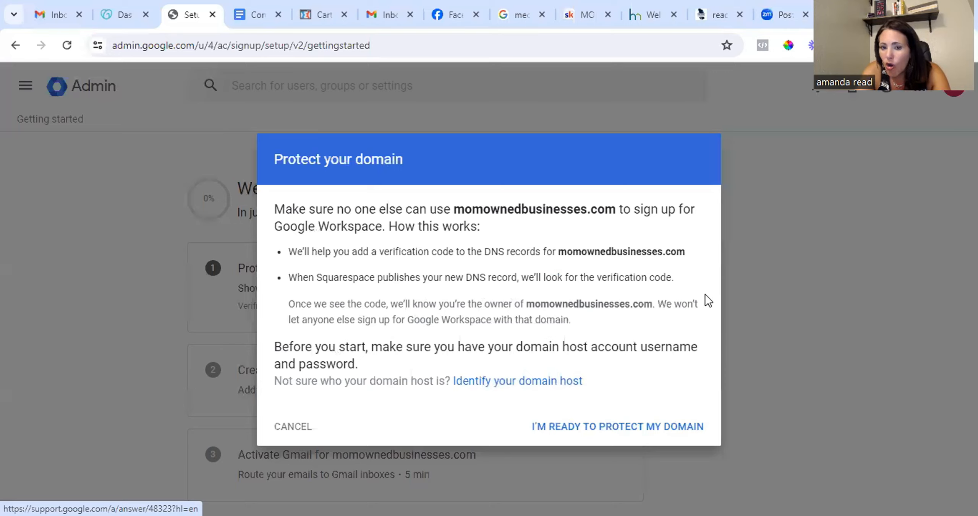
pyautogui.click(627, 429)
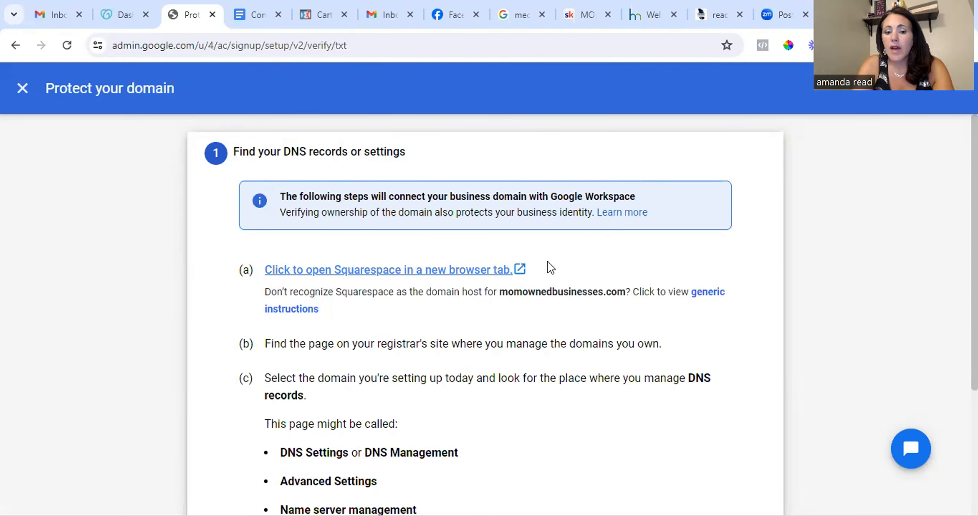
pyautogui.scroll(-4, 540, 306)
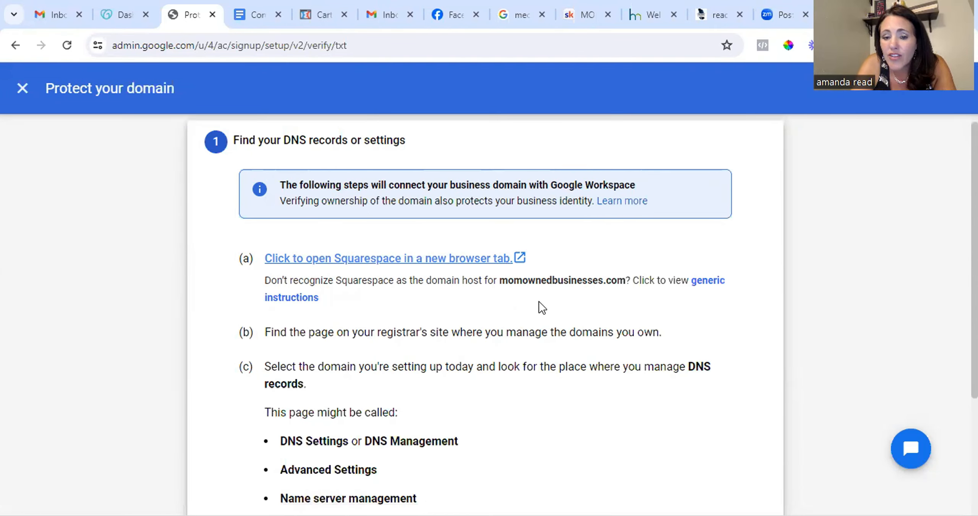
pyautogui.scroll(4, 439, 264)
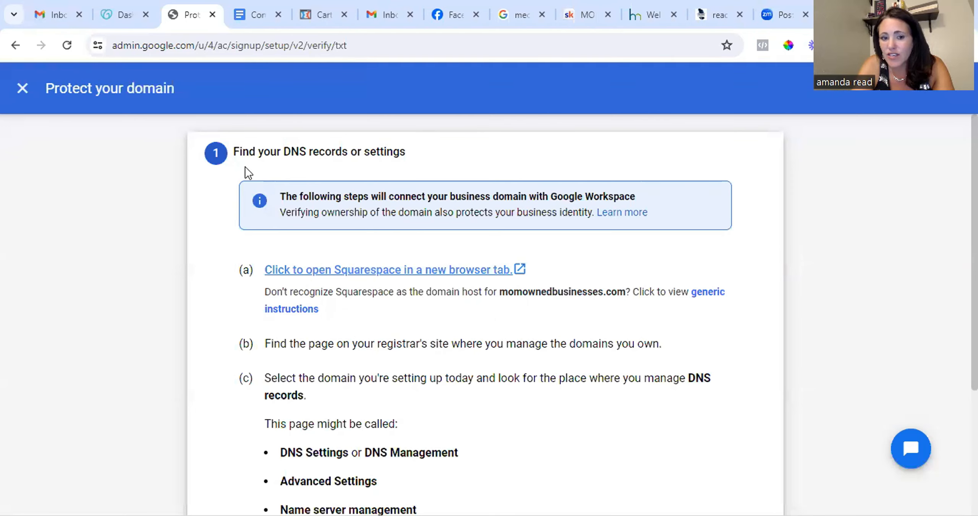
pyautogui.click(710, 291)
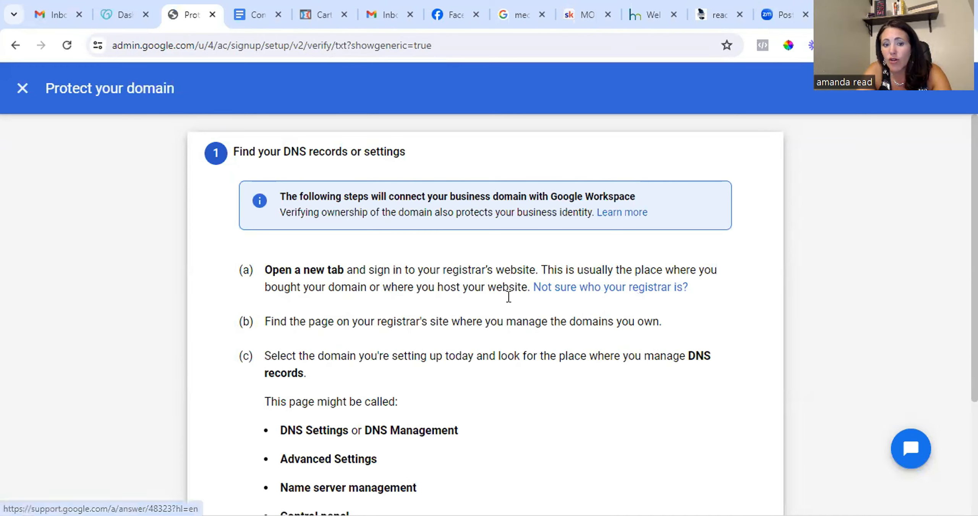
# Open the DNS management page for momownedbusinesses.com in the GoDaddy dashboard.
pyautogui.scroll(-2, 460, 315)
pyautogui.scroll(2, 461, 310)
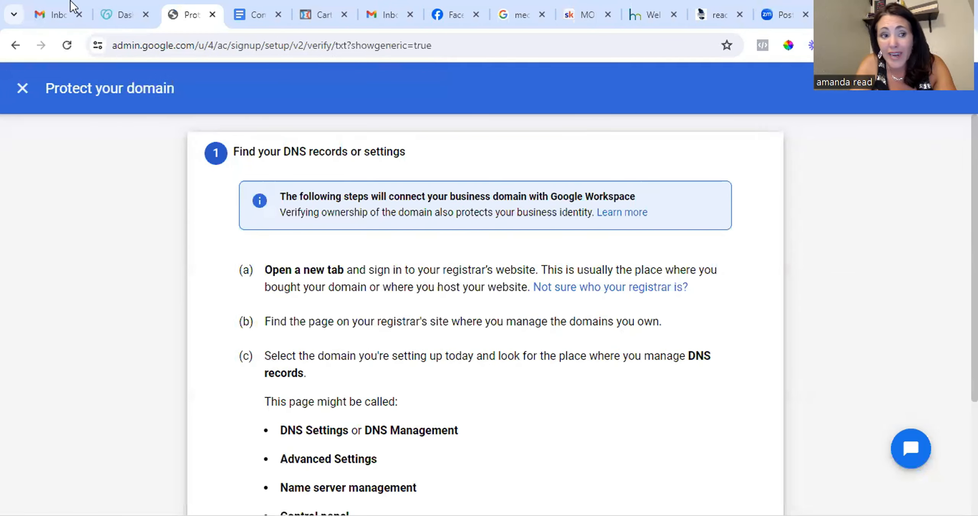
pyautogui.scroll(-3, 440, 400)
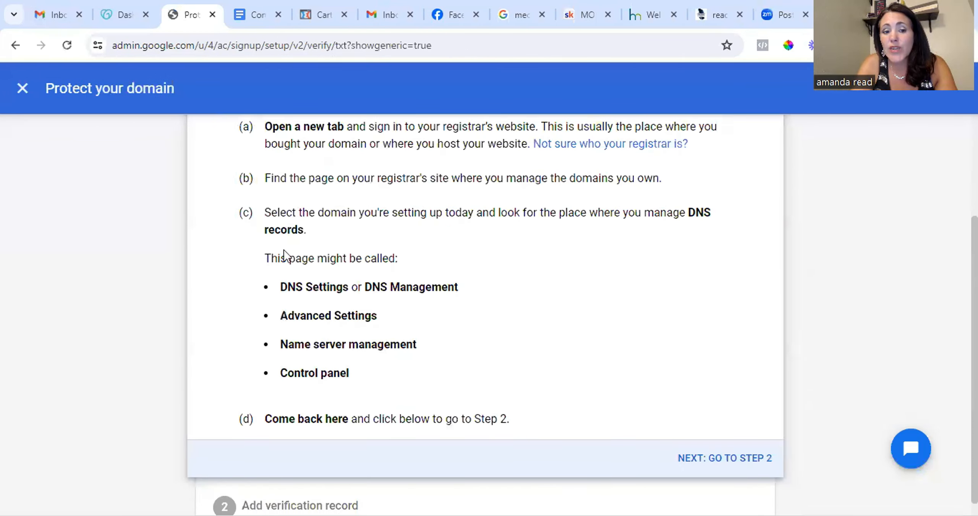
pyautogui.scroll(2, 584, 329)
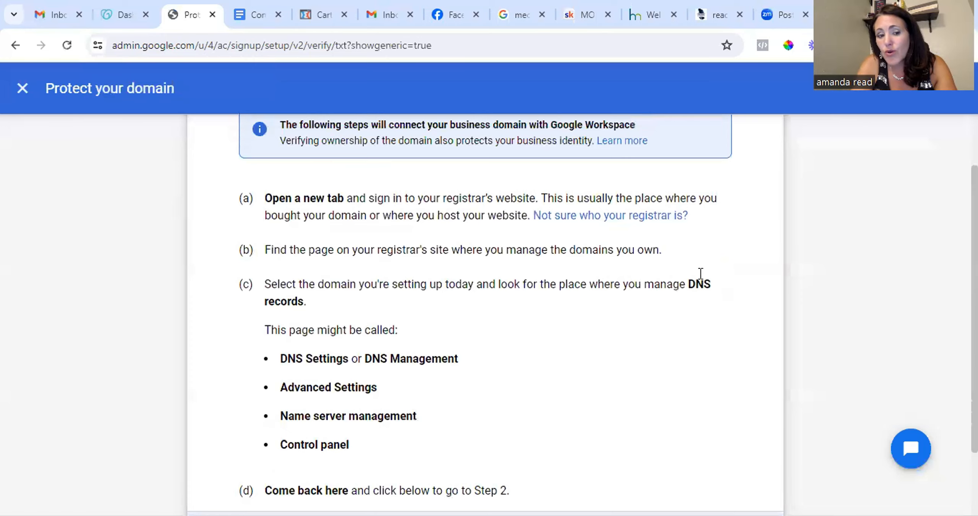
pyautogui.click(119, 17)
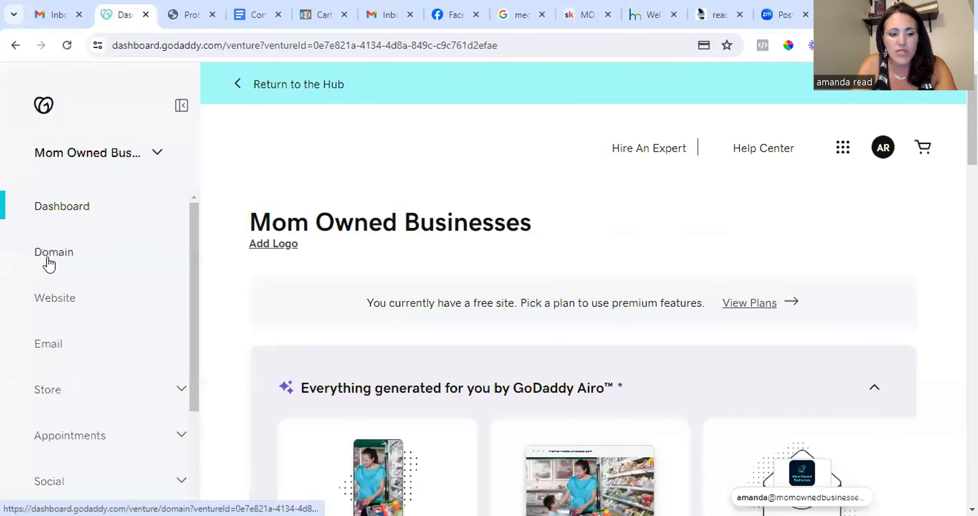
pyautogui.click(47, 262)
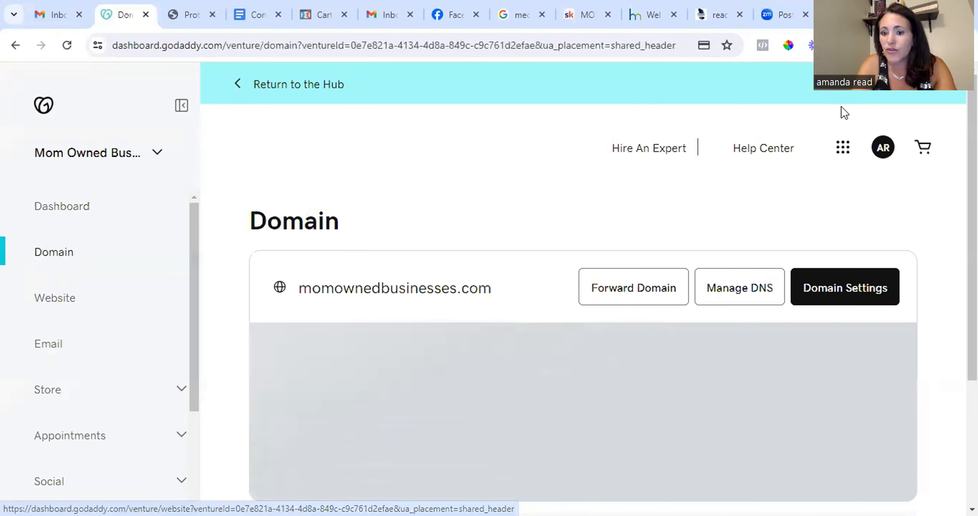
pyautogui.click(738, 288)
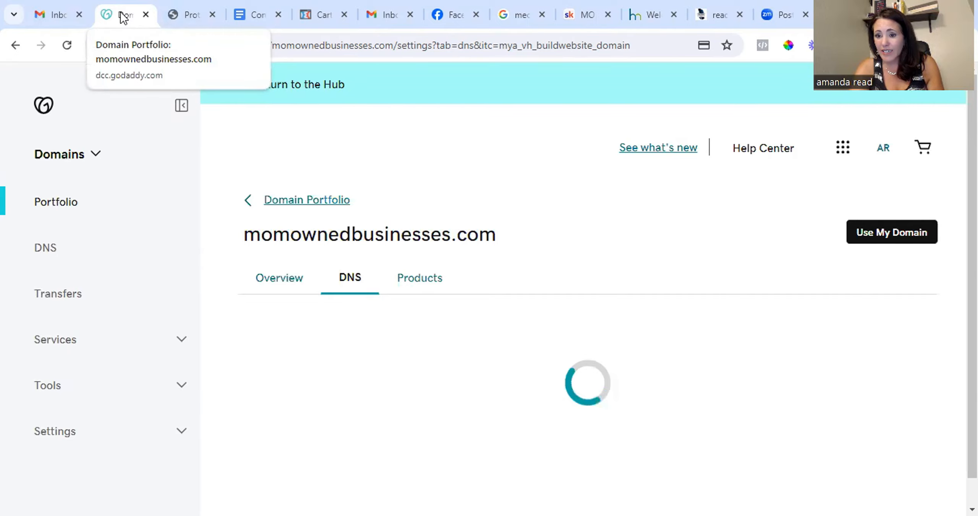
# Advance the Google verification to the add-record step and copy the TXT verification code.
pyautogui.scroll(-3, 437, 328)
pyautogui.scroll(3, 438, 323)
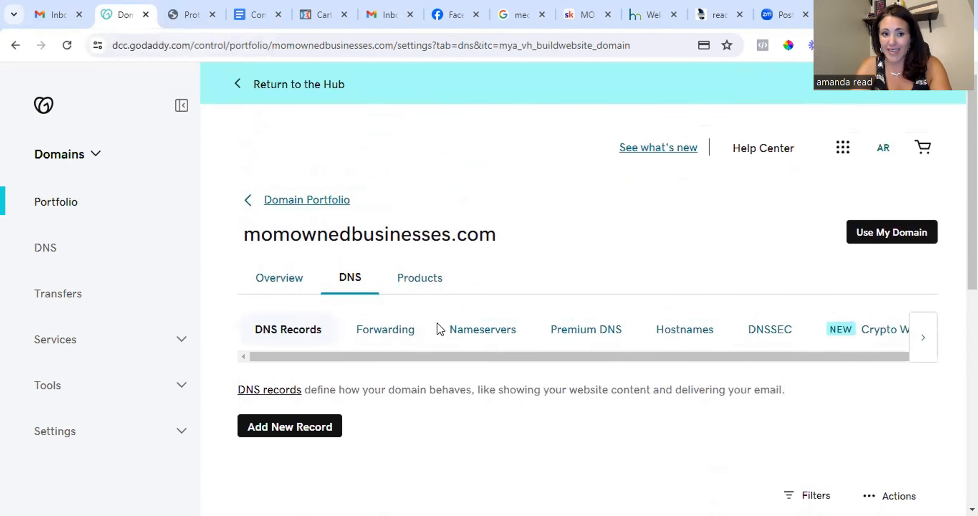
pyautogui.scroll(-3, 437, 323)
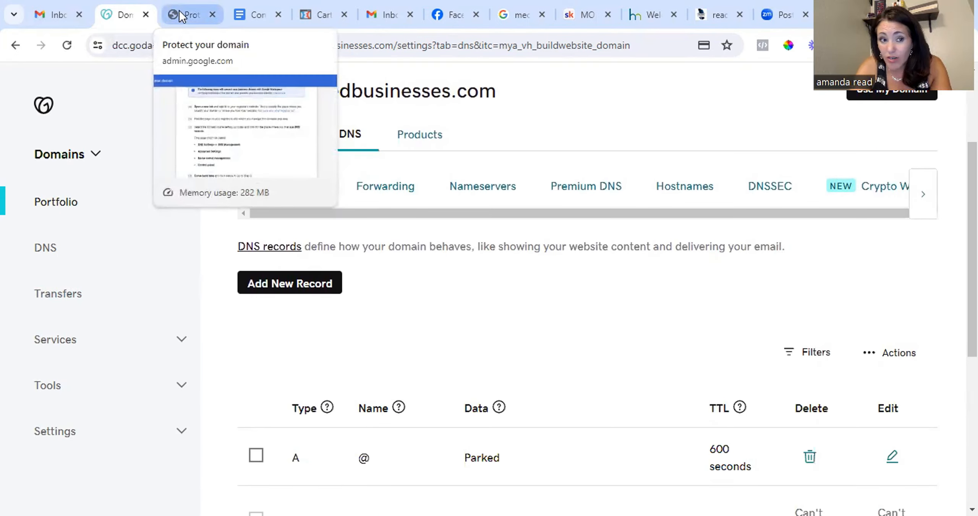
pyautogui.click(178, 11)
pyautogui.scroll(-1, 705, 461)
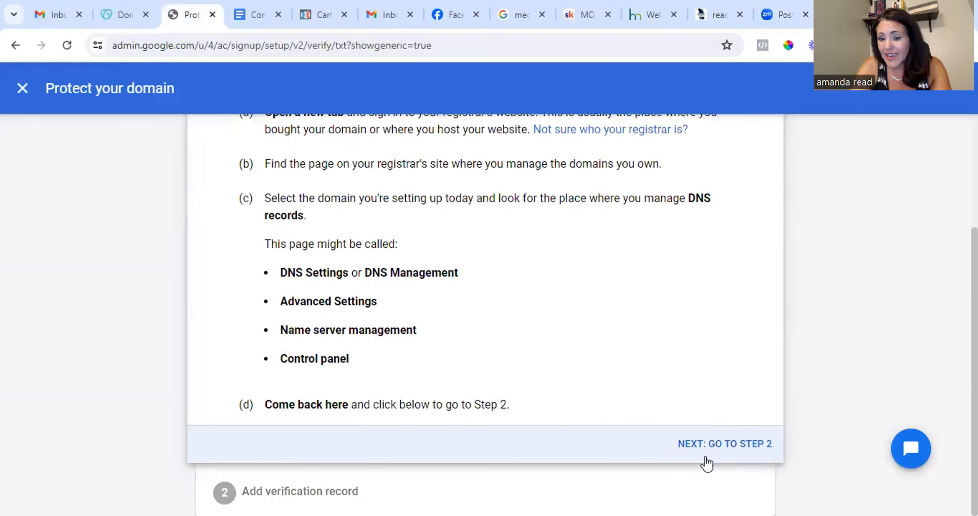
pyautogui.click(708, 446)
pyautogui.scroll(2, 459, 305)
pyautogui.click(322, 225)
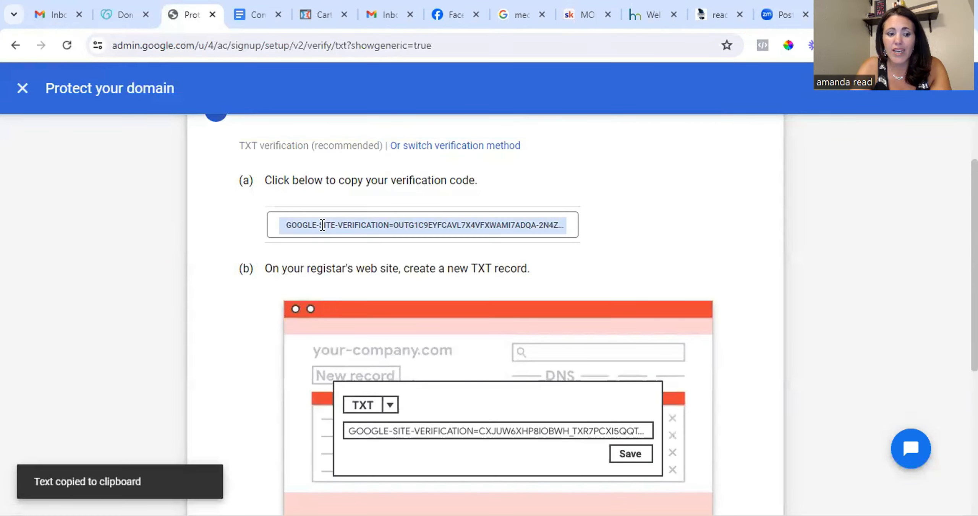
# Add a new DNS record on GoDaddy and set its type to TXT.
pyautogui.scroll(2, 655, 350)
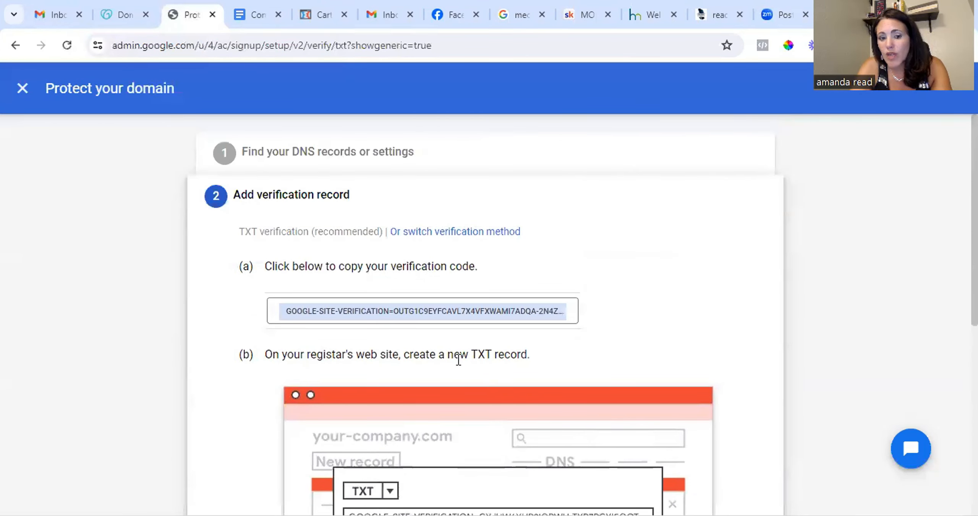
pyautogui.scroll(-3, 609, 342)
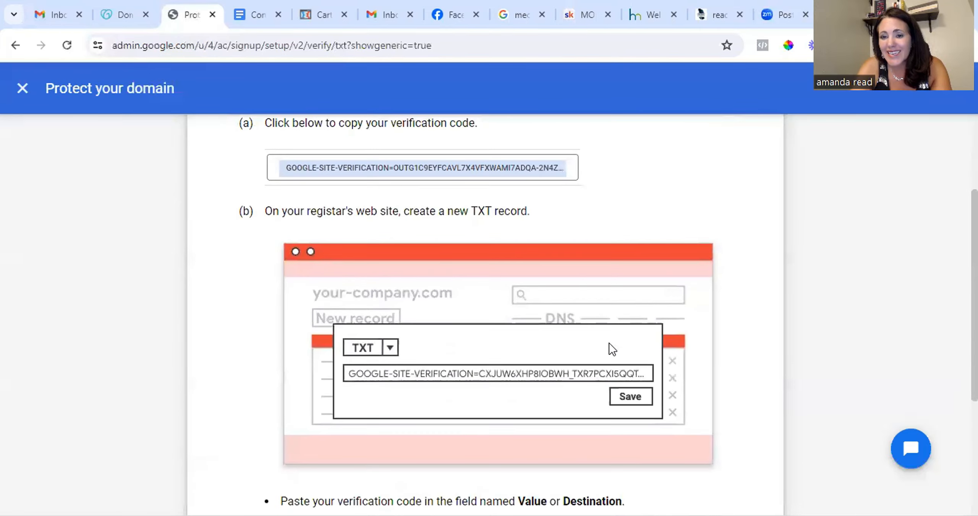
pyautogui.scroll(-3, 609, 343)
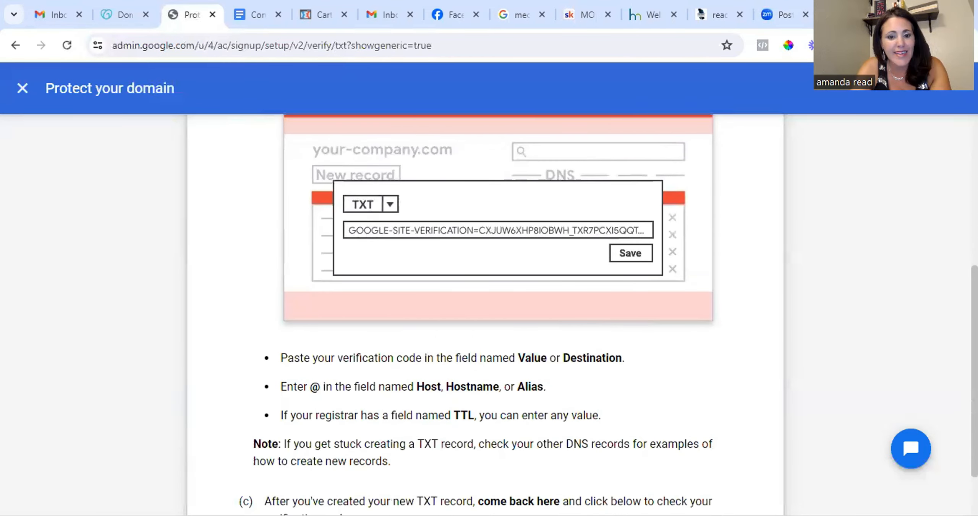
pyautogui.click(119, 15)
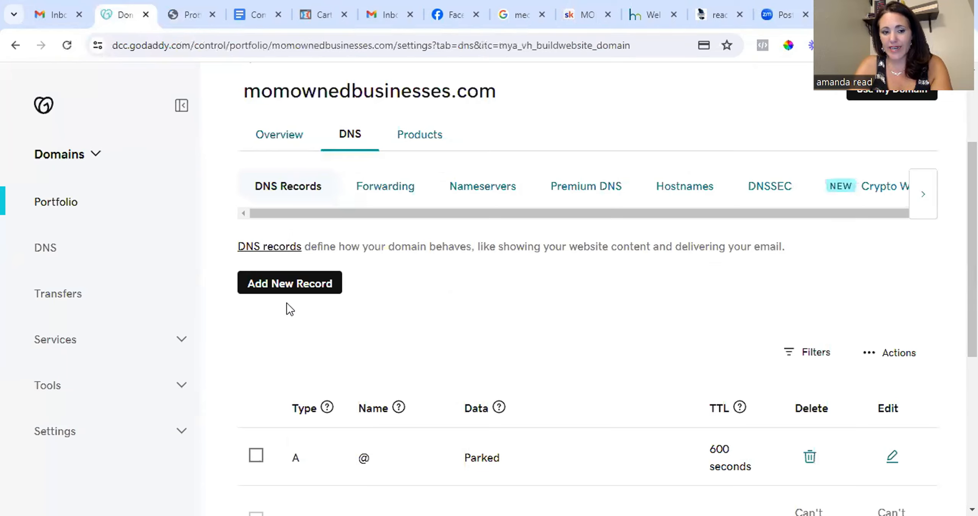
pyautogui.click(286, 290)
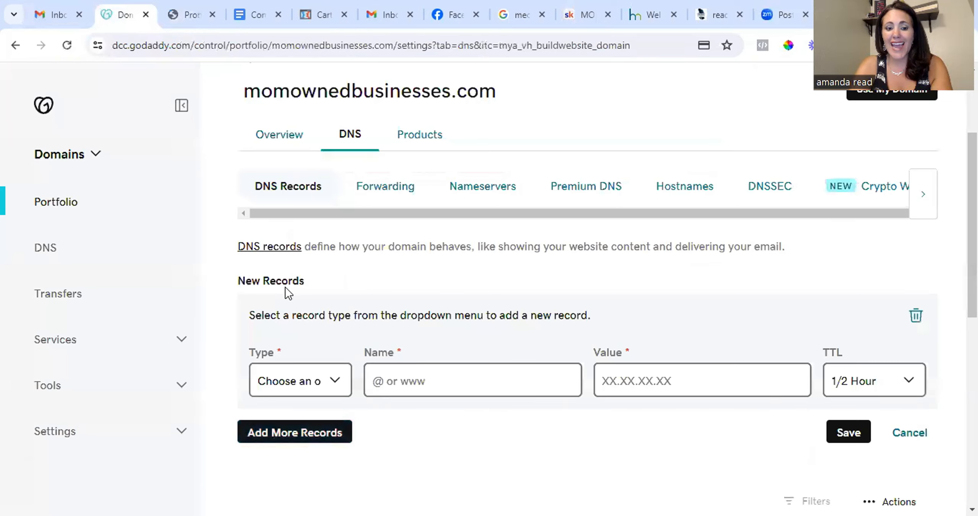
pyautogui.click(337, 382)
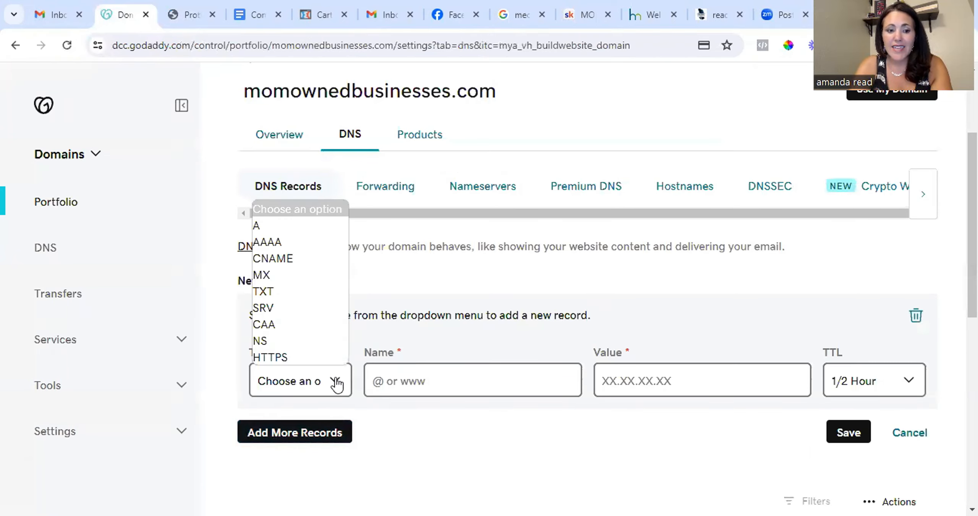
pyautogui.click(286, 291)
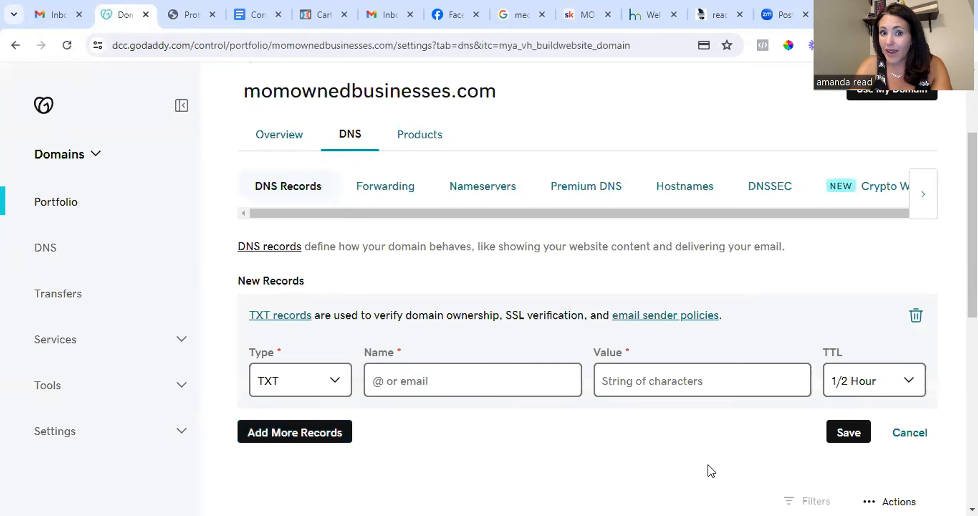
# Set the TXT record's Name to @ and paste the Google verification code into its Value field.
pyautogui.click(187, 14)
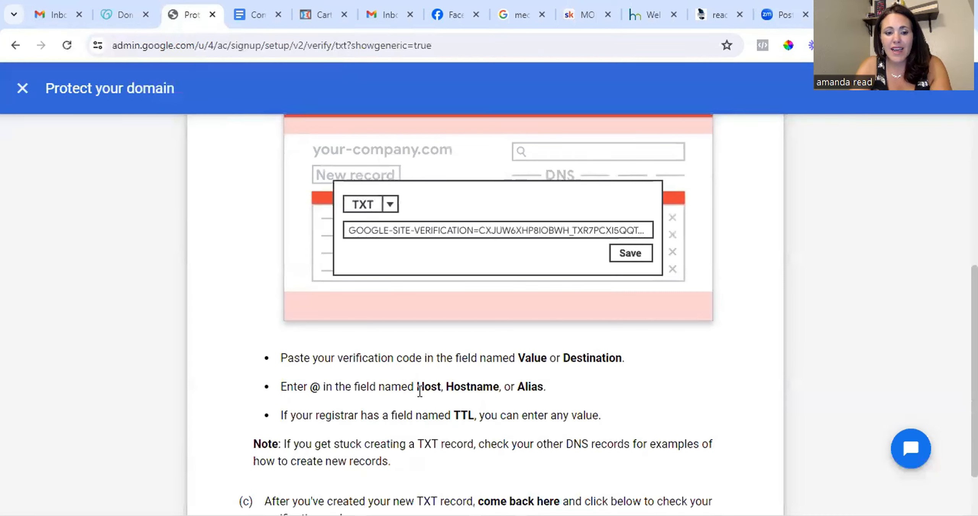
pyautogui.scroll(-2, 271, 376)
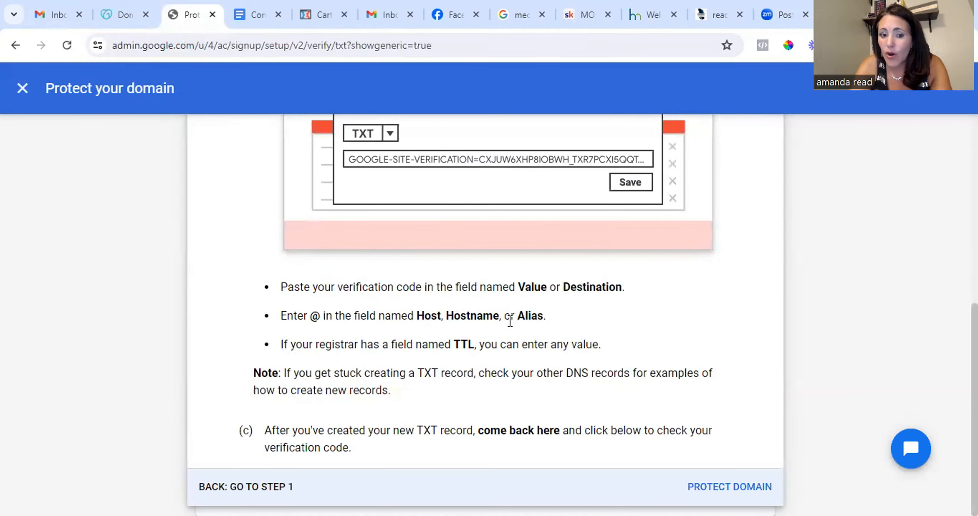
pyautogui.click(140, 21)
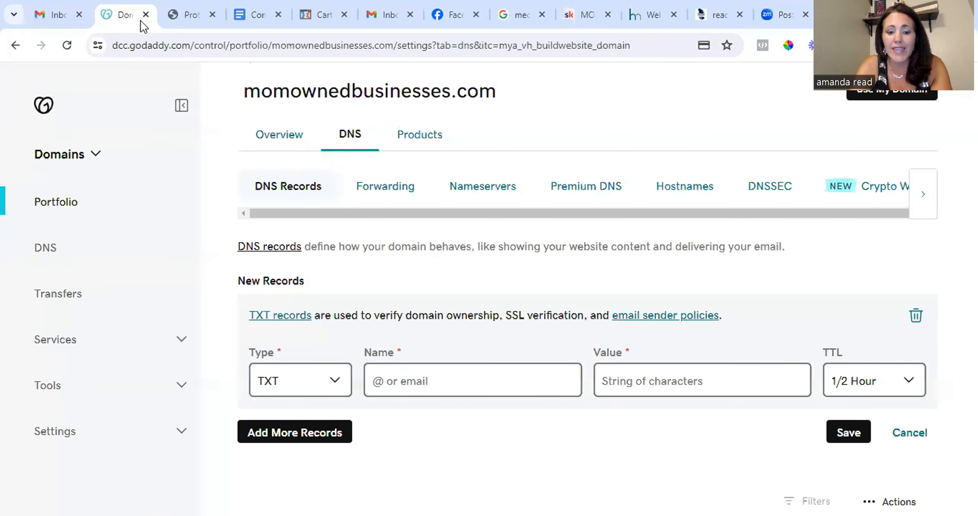
pyautogui.click(427, 379)
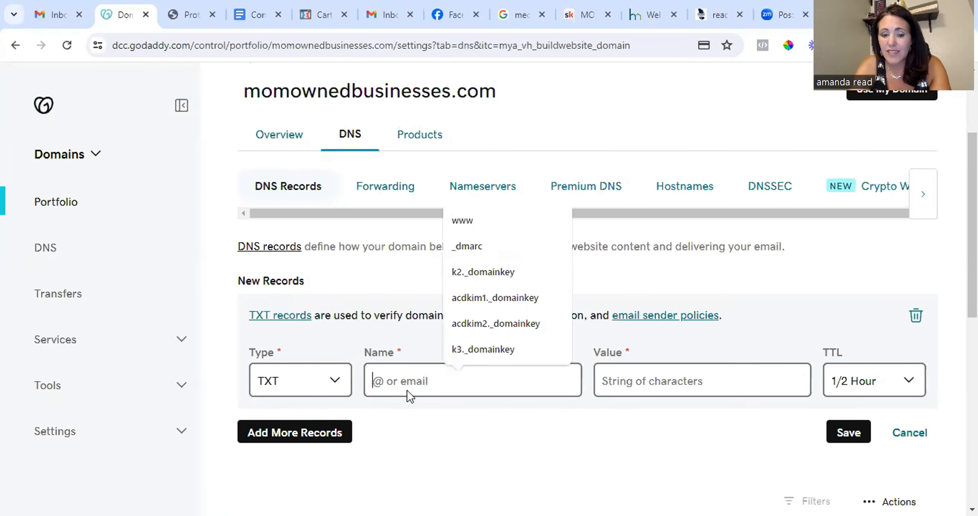
pyautogui.write('@')
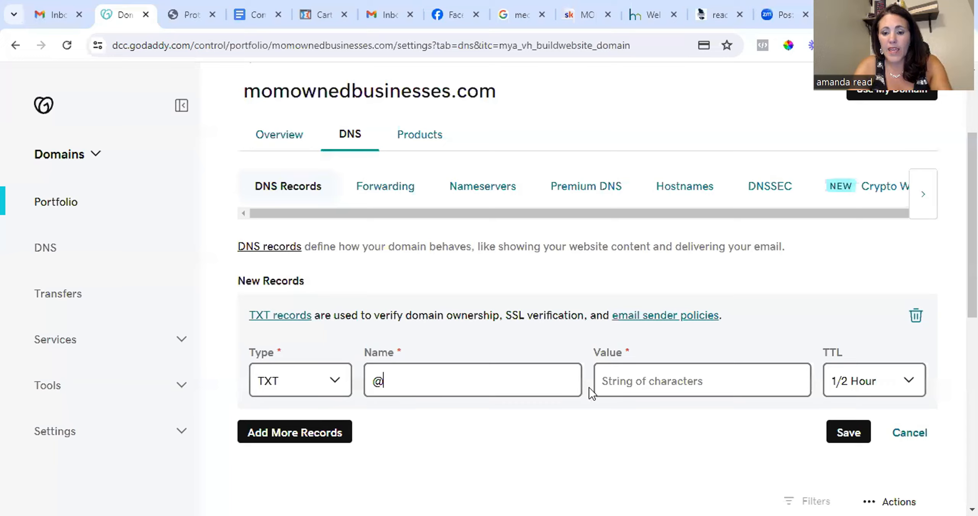
pyautogui.rightClick(621, 377)
pyautogui.click(661, 185)
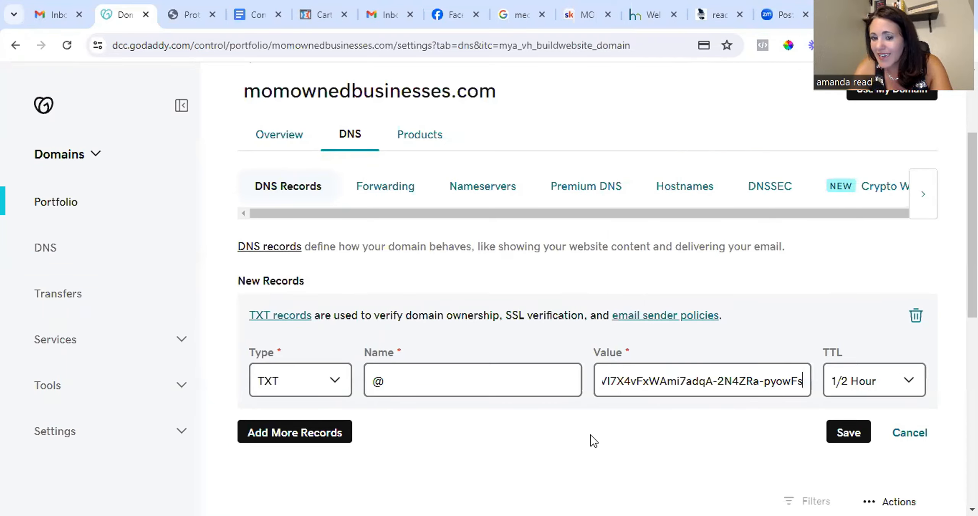
# Save the new TXT record.
pyautogui.hotkey('ctrl', 'Tab')
pyautogui.scroll(5, 346, 287)
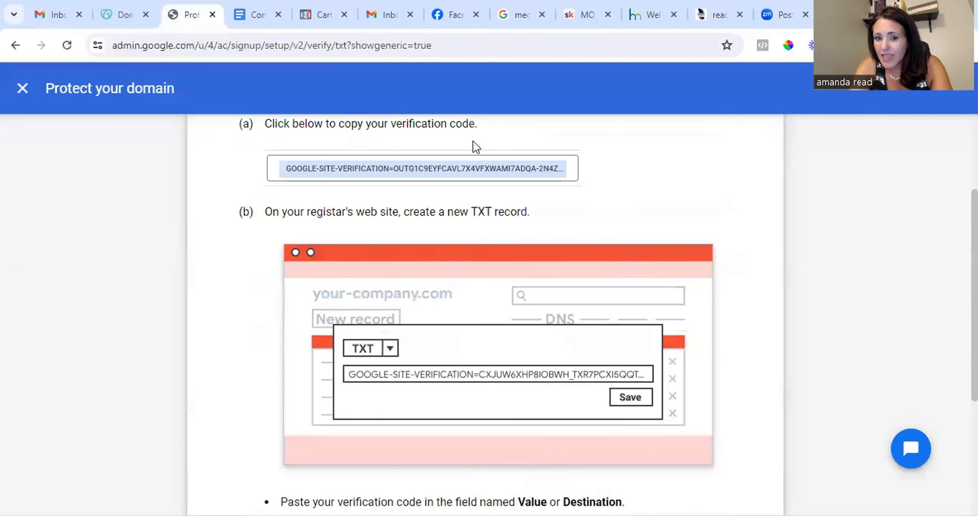
pyautogui.scroll(-5, 535, 268)
pyautogui.click(120, 15)
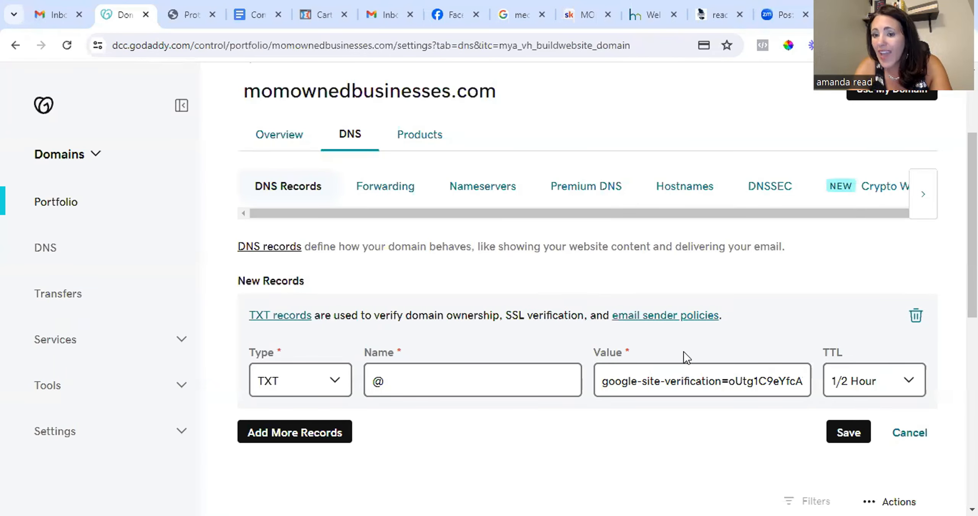
pyautogui.click(849, 432)
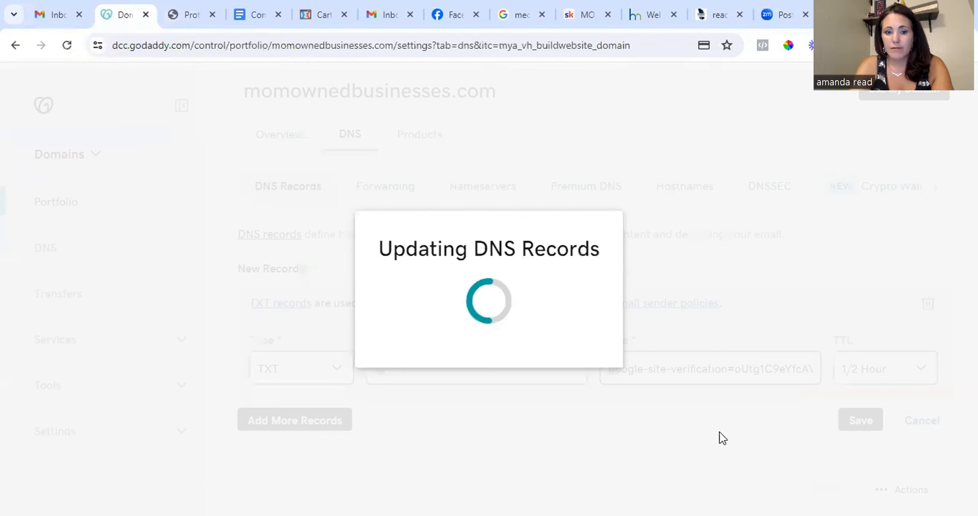
# Return to the Google setup page and start protecting the domain to check the verification record.
pyautogui.click(178, 15)
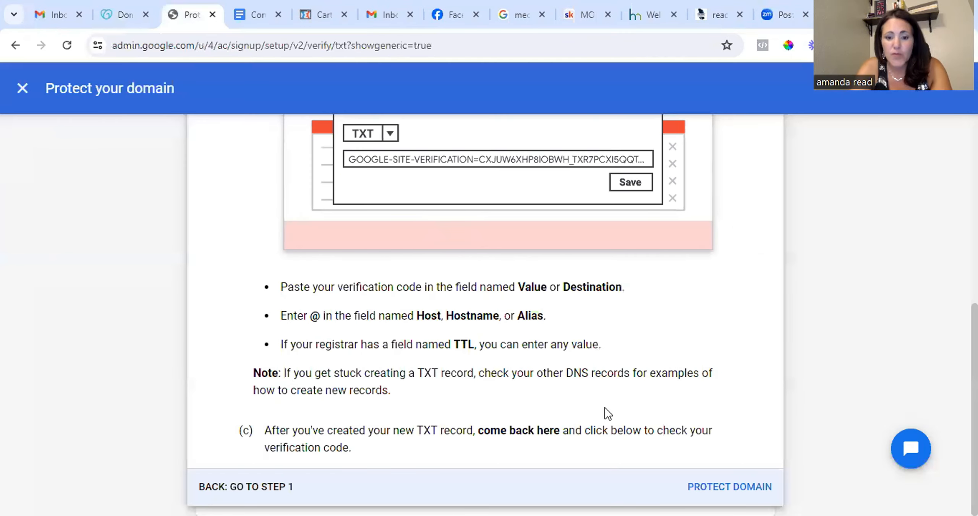
pyautogui.click(725, 488)
pyautogui.scroll(-1, 668, 387)
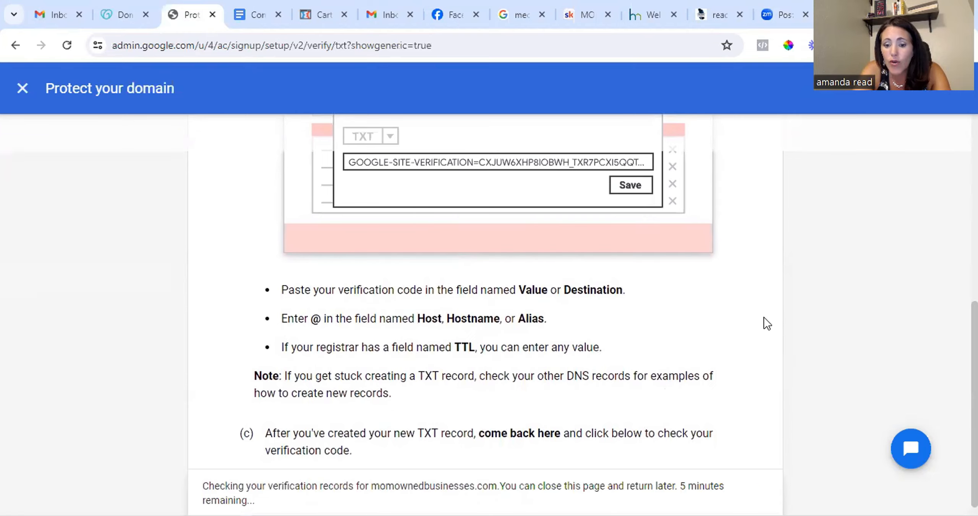
pyautogui.scroll(2, 413, 362)
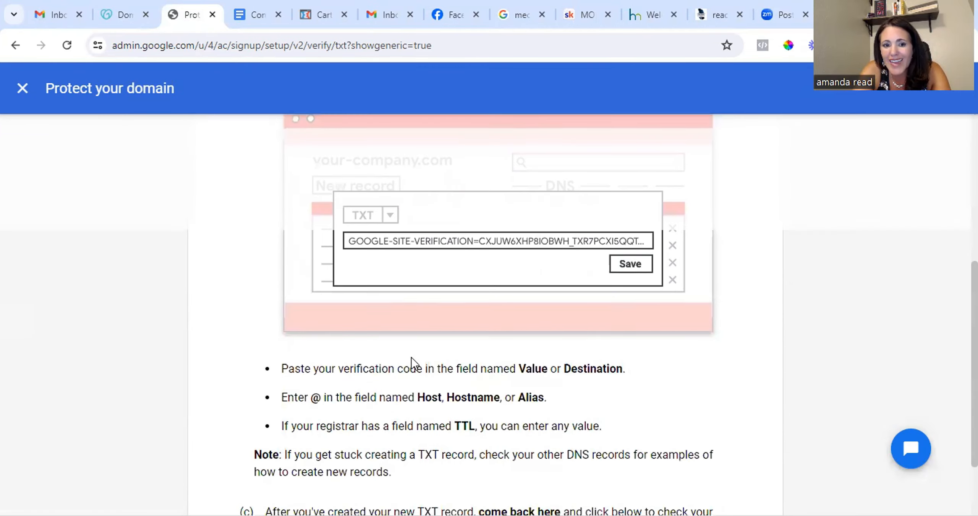
pyautogui.scroll(5, 412, 362)
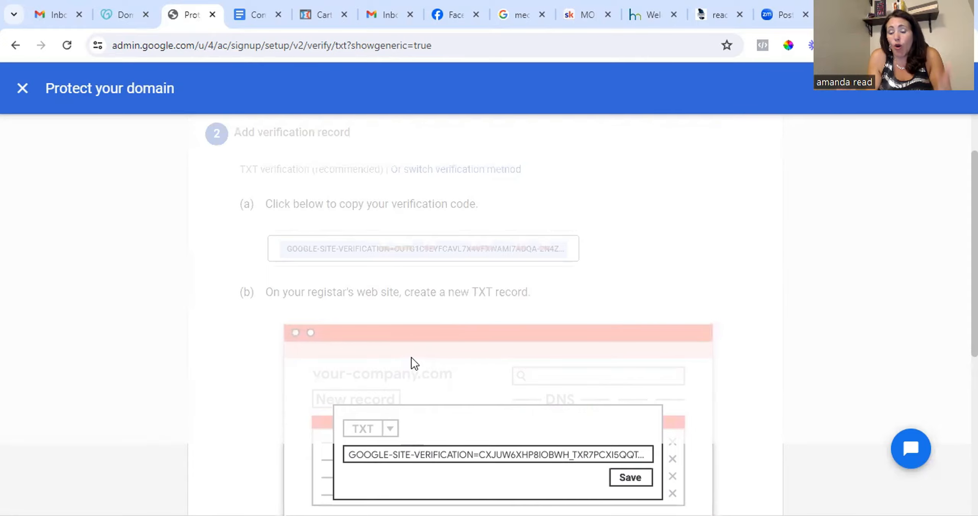
pyautogui.scroll(-8, 412, 357)
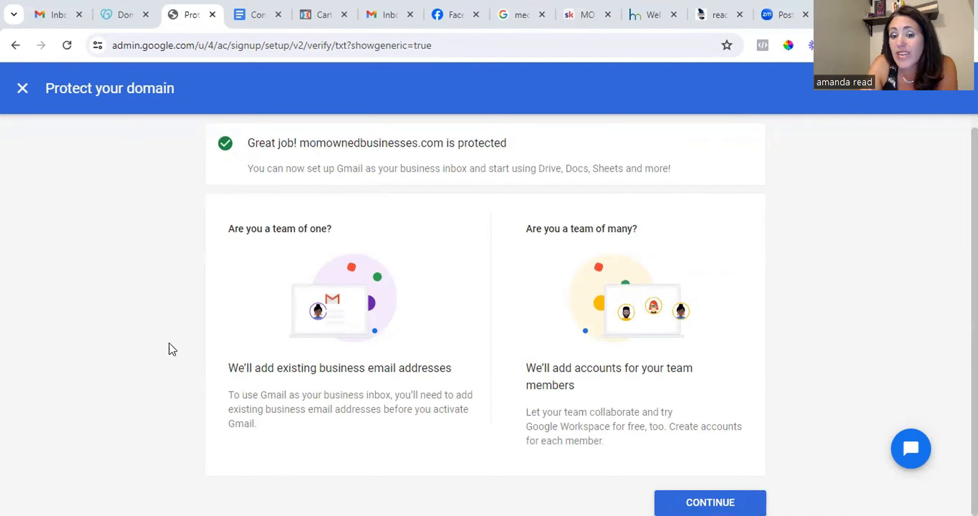
# Continue to the setup checklist, start activating Gmail, and switch to the generic MX instructions.
pyautogui.click(710, 502)
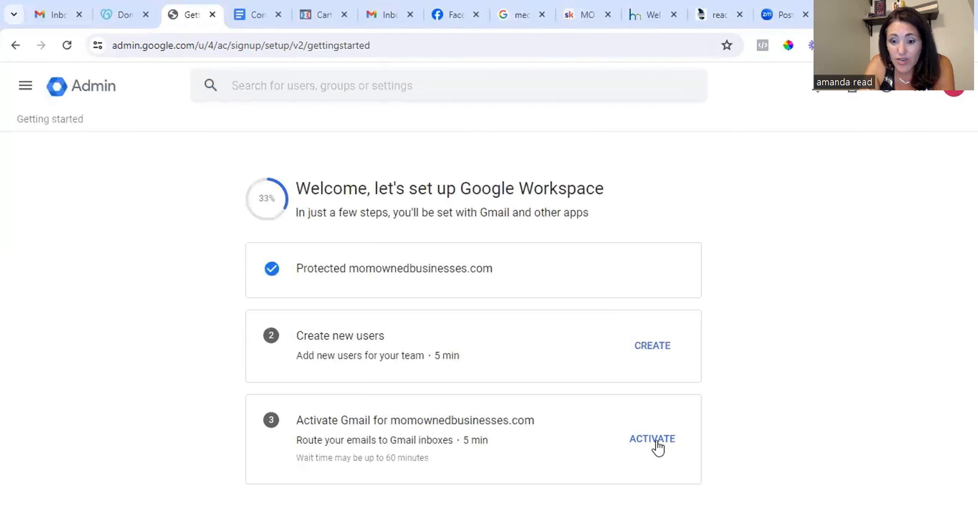
pyautogui.click(655, 440)
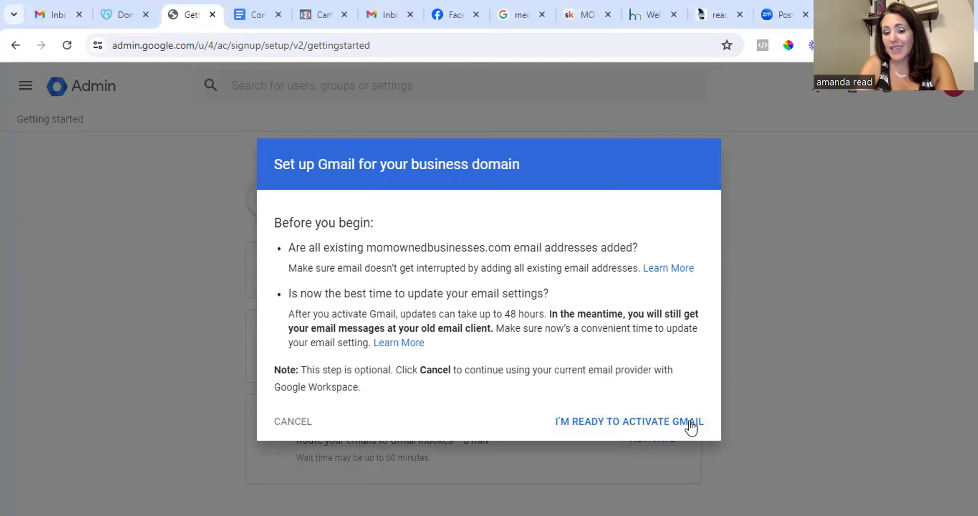
pyautogui.click(598, 429)
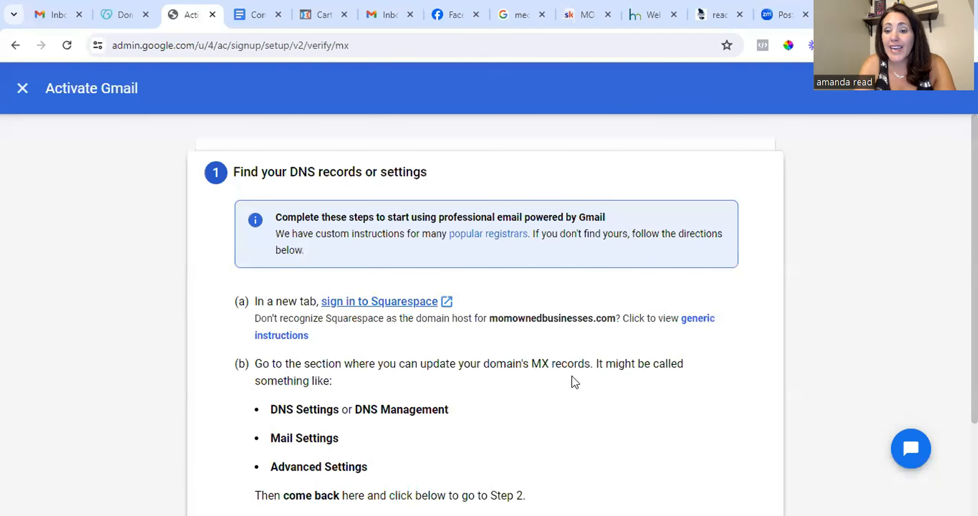
pyautogui.click(699, 319)
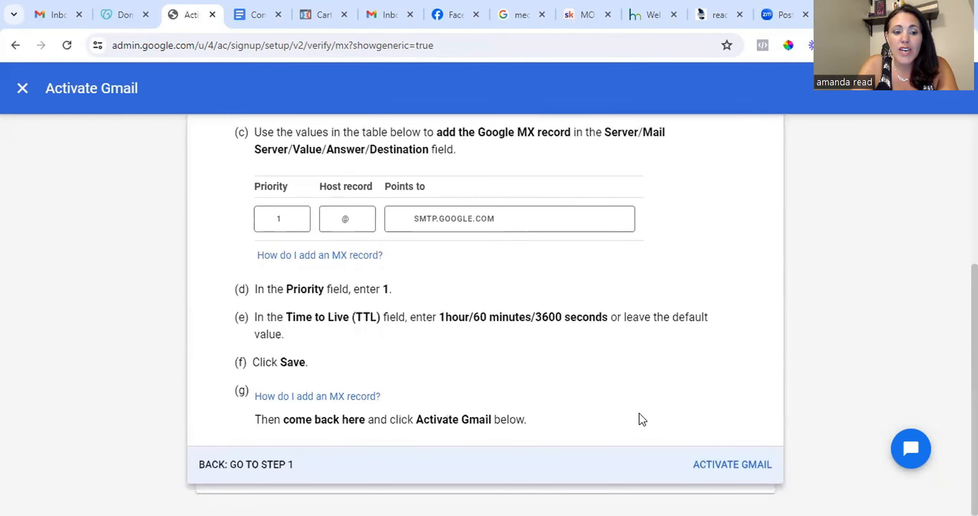
# Copy the Google MX server address SMTP.GOOGLE.COM from the setup instructions.
pyautogui.scroll(3, 639, 413)
pyautogui.scroll(-3, 639, 412)
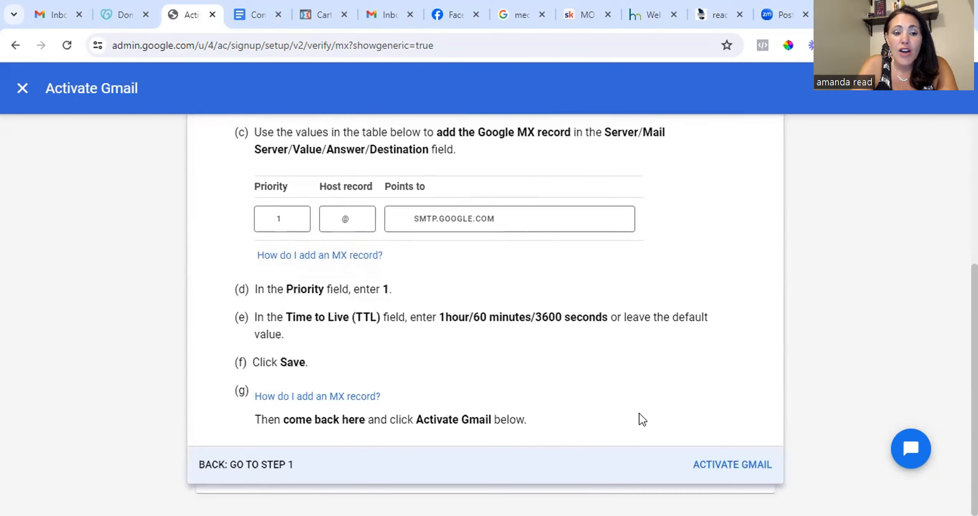
pyautogui.scroll(3, 639, 413)
pyautogui.scroll(2, 509, 428)
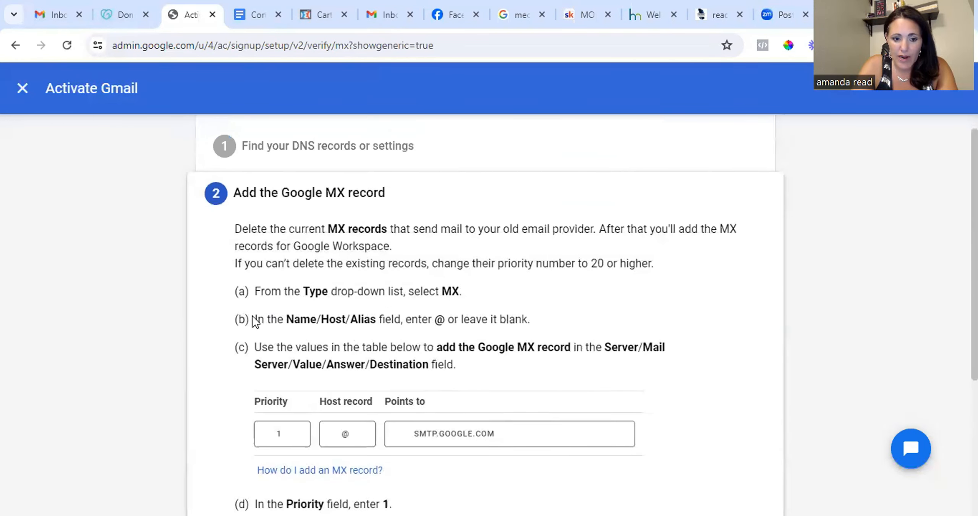
pyautogui.scroll(-5, 439, 364)
pyautogui.click(458, 218)
pyautogui.scroll(1, 457, 220)
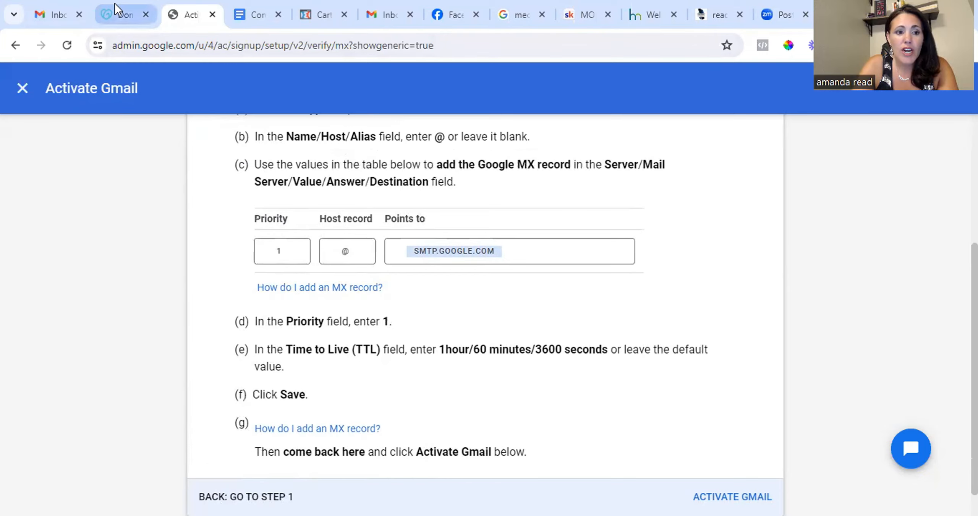
# Switch to the GoDaddy DNS settings and add a new DNS record of type MX.
pyautogui.click(123, 20)
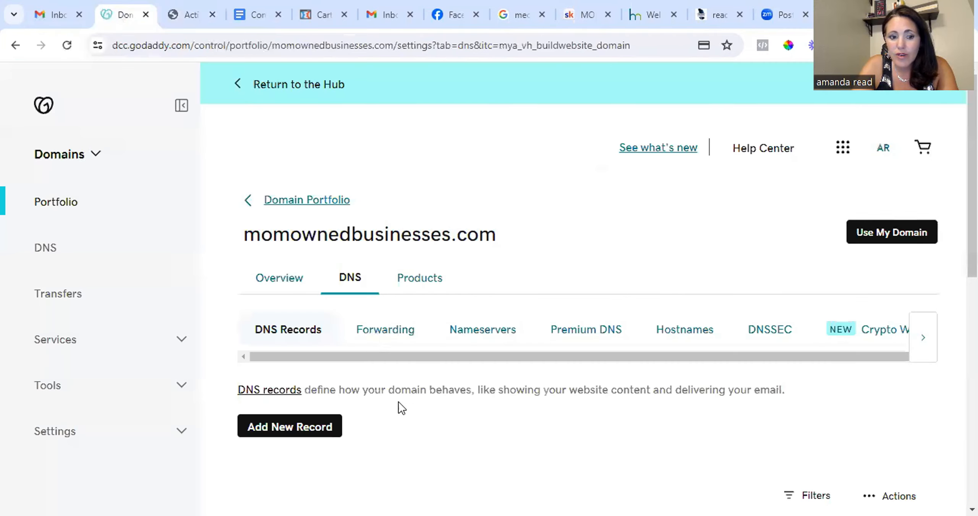
pyautogui.scroll(-5, 399, 402)
pyautogui.click(278, 214)
pyautogui.click(332, 313)
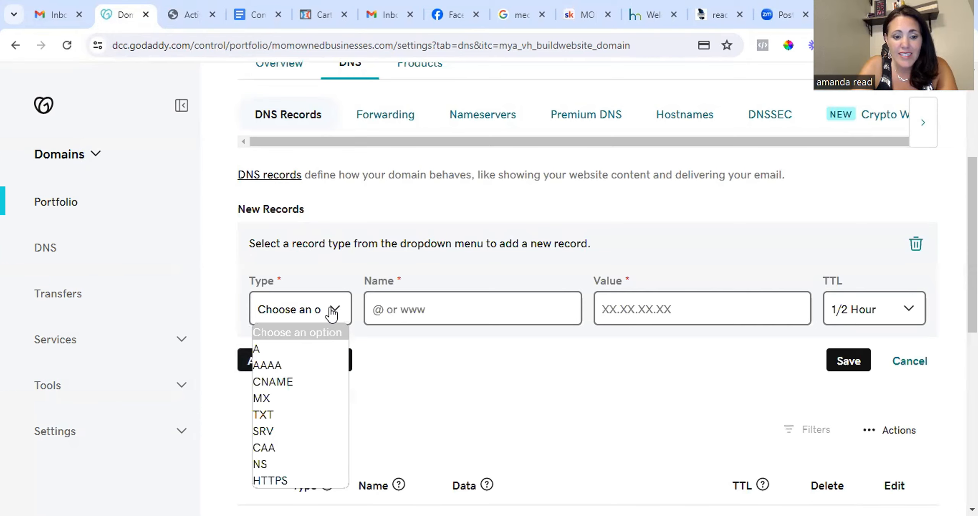
pyautogui.click(301, 396)
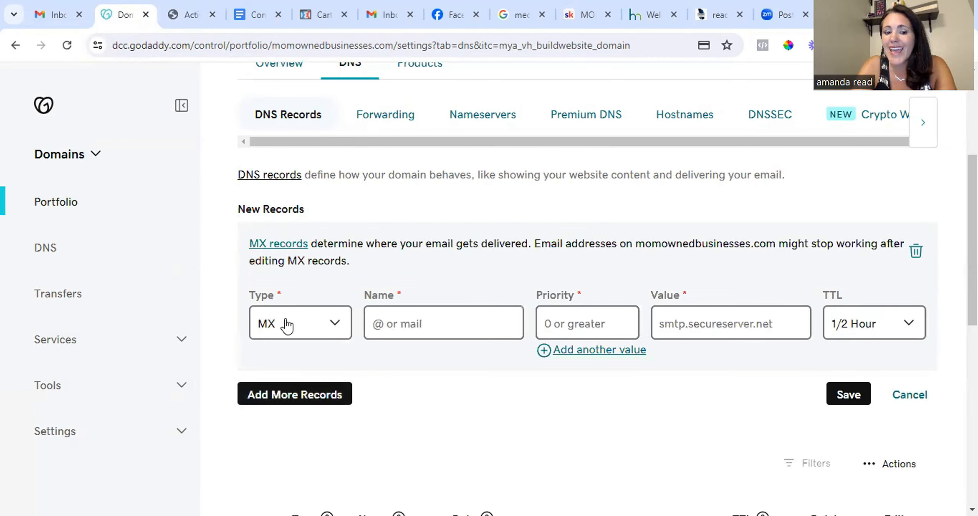
# Set the MX record's Priority to 1 and paste SMTP.GOOGLE.COM into its Value field.
pyautogui.click(179, 15)
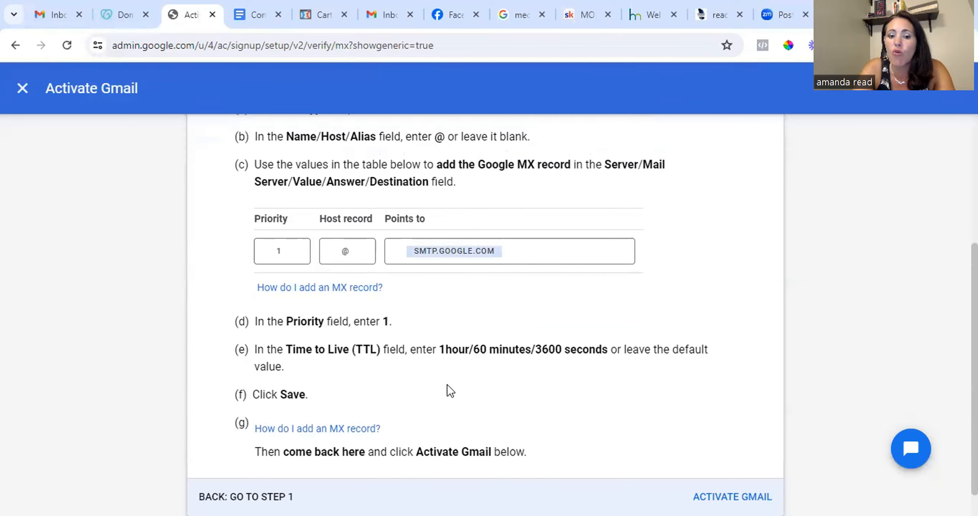
pyautogui.scroll(5, 531, 393)
pyautogui.click(120, 16)
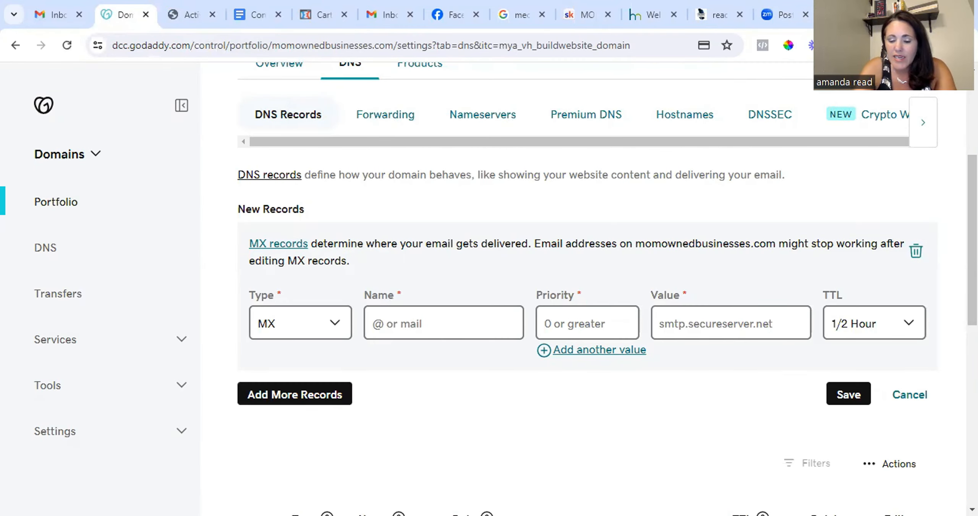
pyautogui.write('1')
pyautogui.rightClick(669, 323)
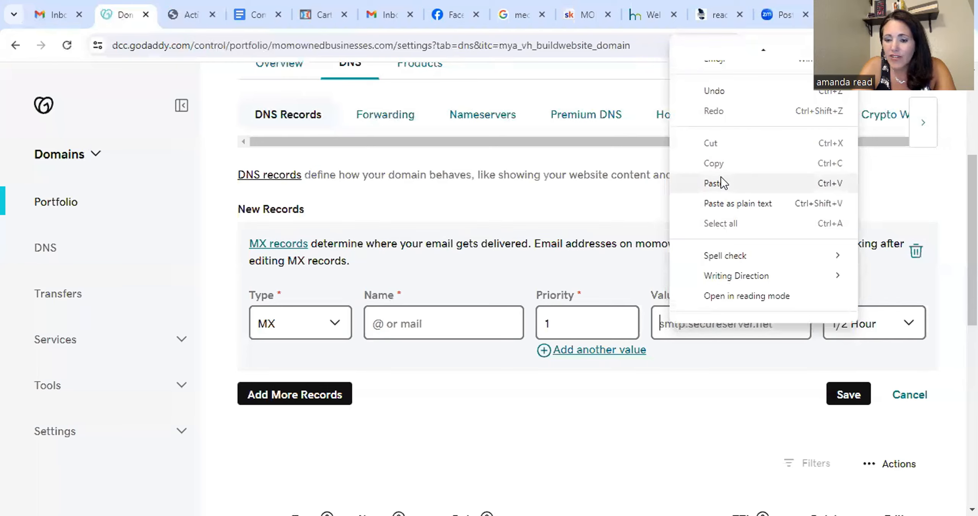
pyautogui.click(714, 183)
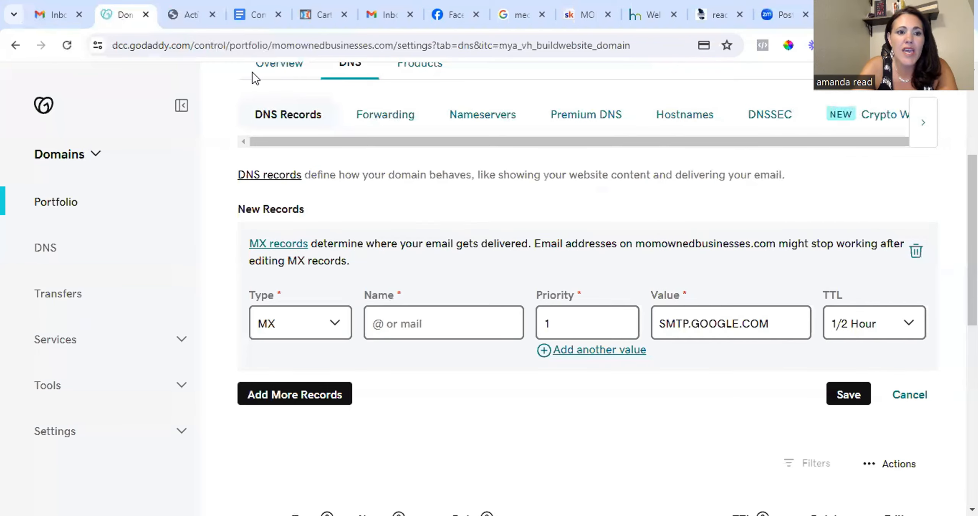
# Set the MX record's Name to @ and save the record.
pyautogui.click(190, 15)
pyautogui.click(124, 15)
pyautogui.click(427, 315)
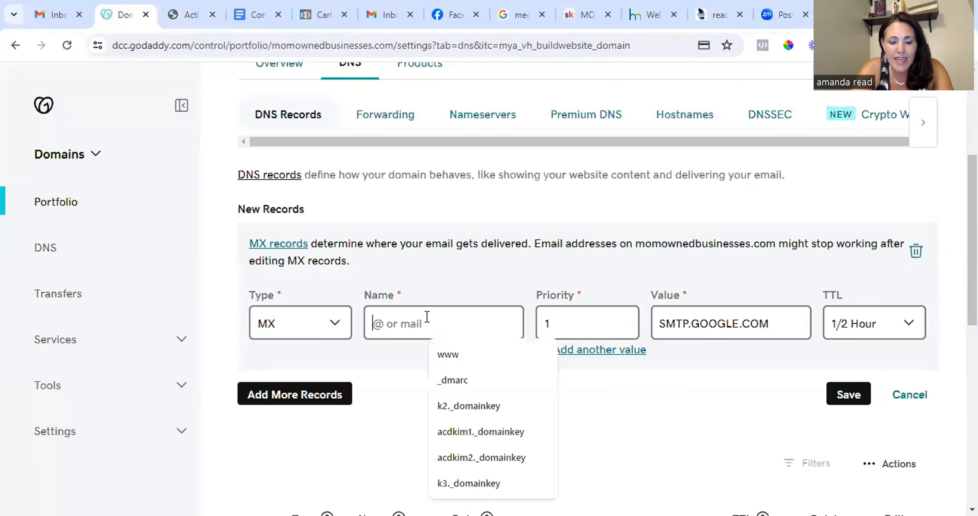
pyautogui.write('@')
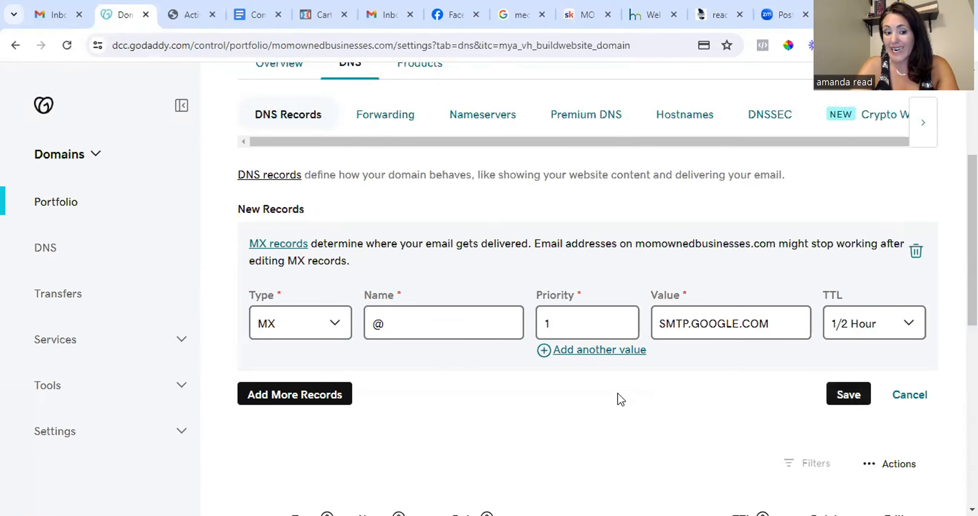
pyautogui.click(854, 395)
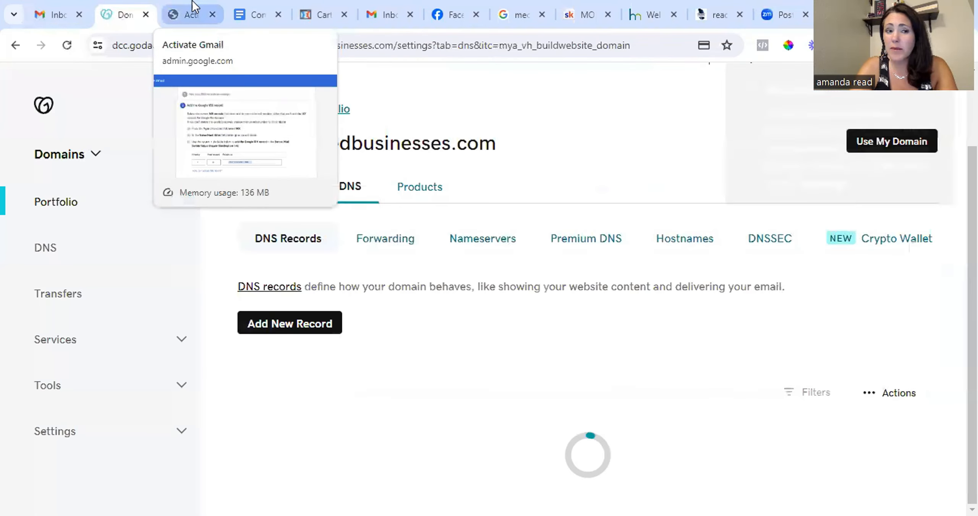
# Return to the Google setup page, activate Gmail, and finish the setup.
pyautogui.click(190, 11)
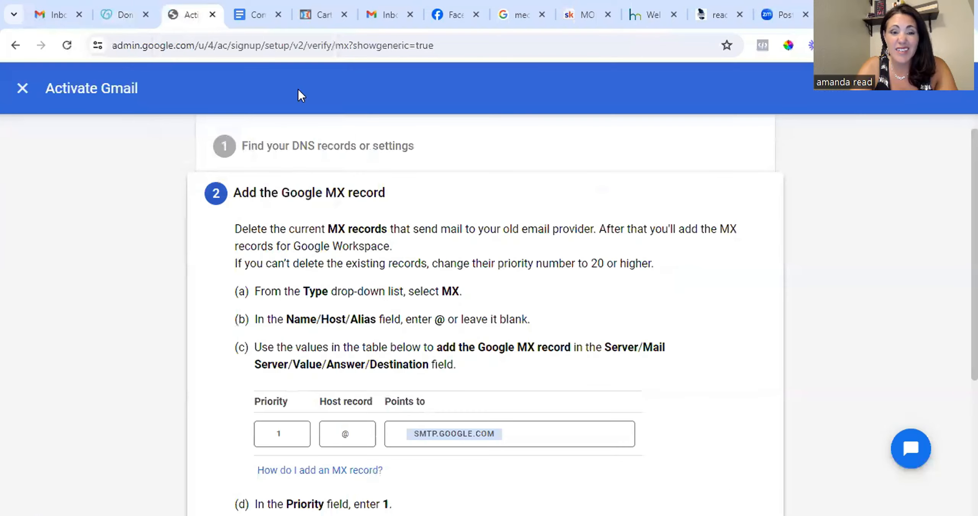
pyautogui.scroll(-5, 488, 339)
pyautogui.scroll(5, 552, 396)
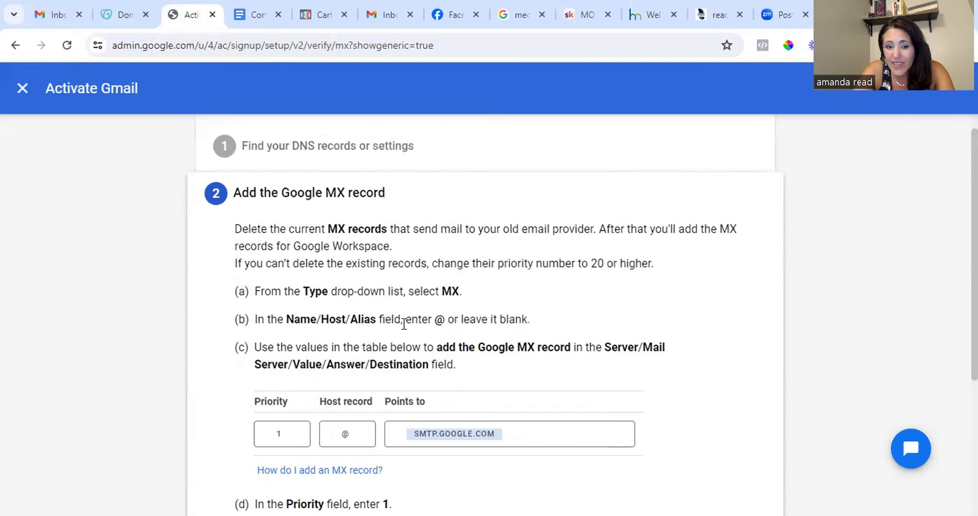
pyautogui.scroll(-5, 672, 424)
pyautogui.click(732, 464)
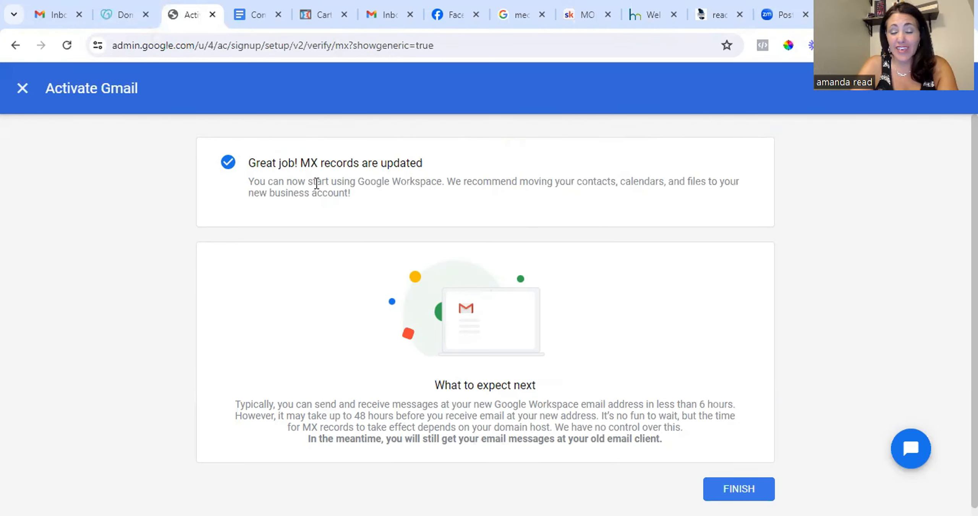
pyautogui.click(743, 491)
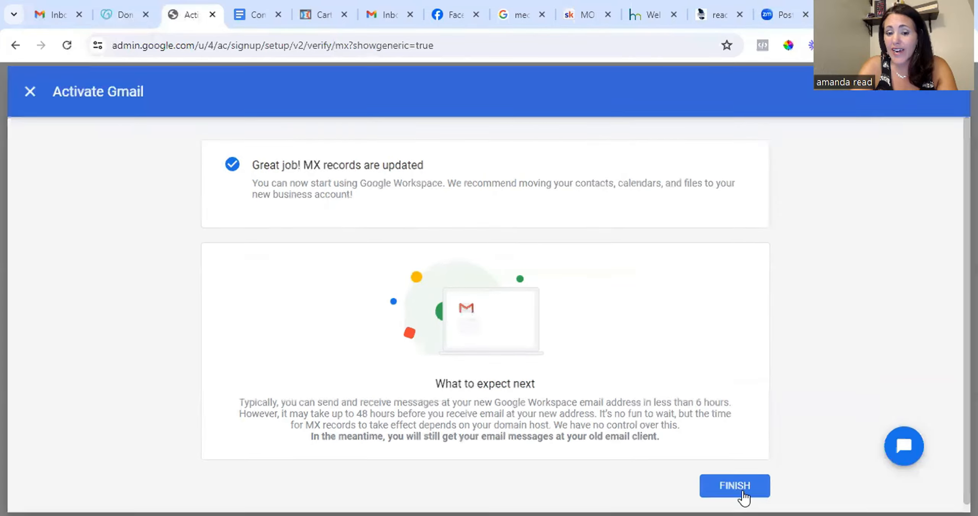